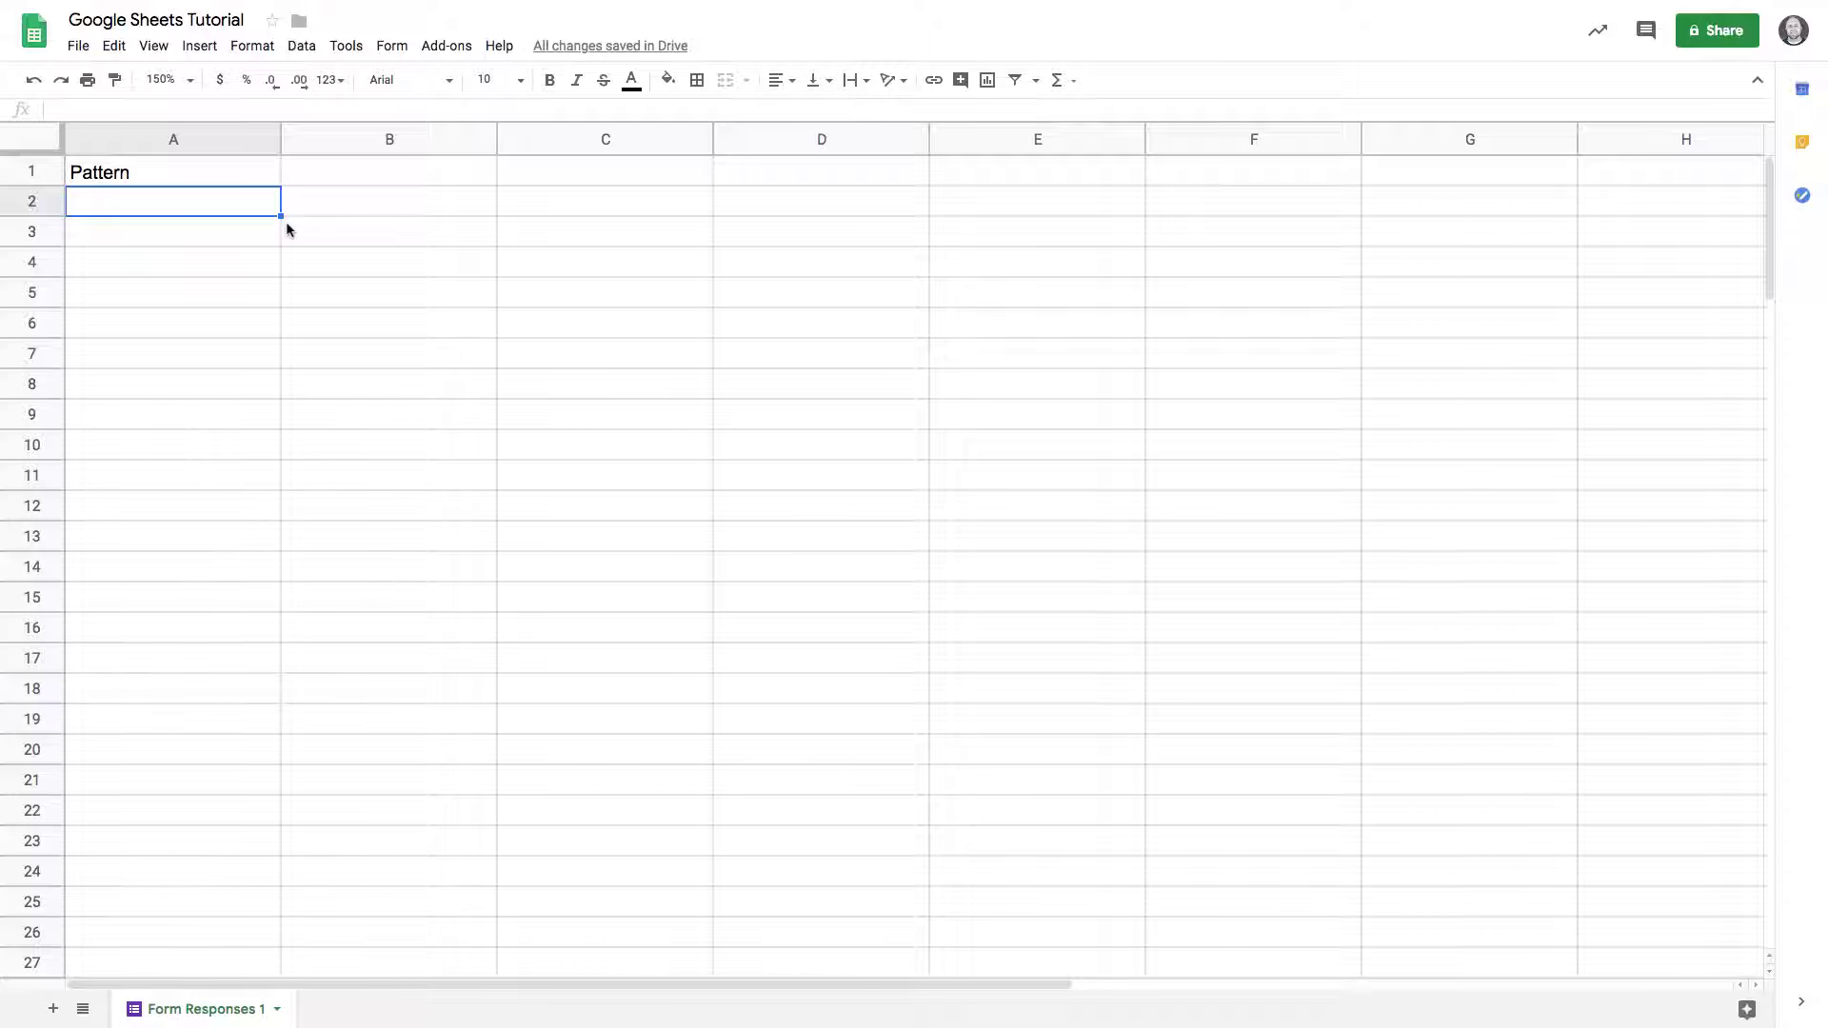
Enter the number 1 in cell A2.
click(350, 196)
click(237, 197)
text(1)
key(Return)
Copy the 1 down column A to row 11, then undo that fill.
click(253, 210)
drag(280, 216, 254, 467)
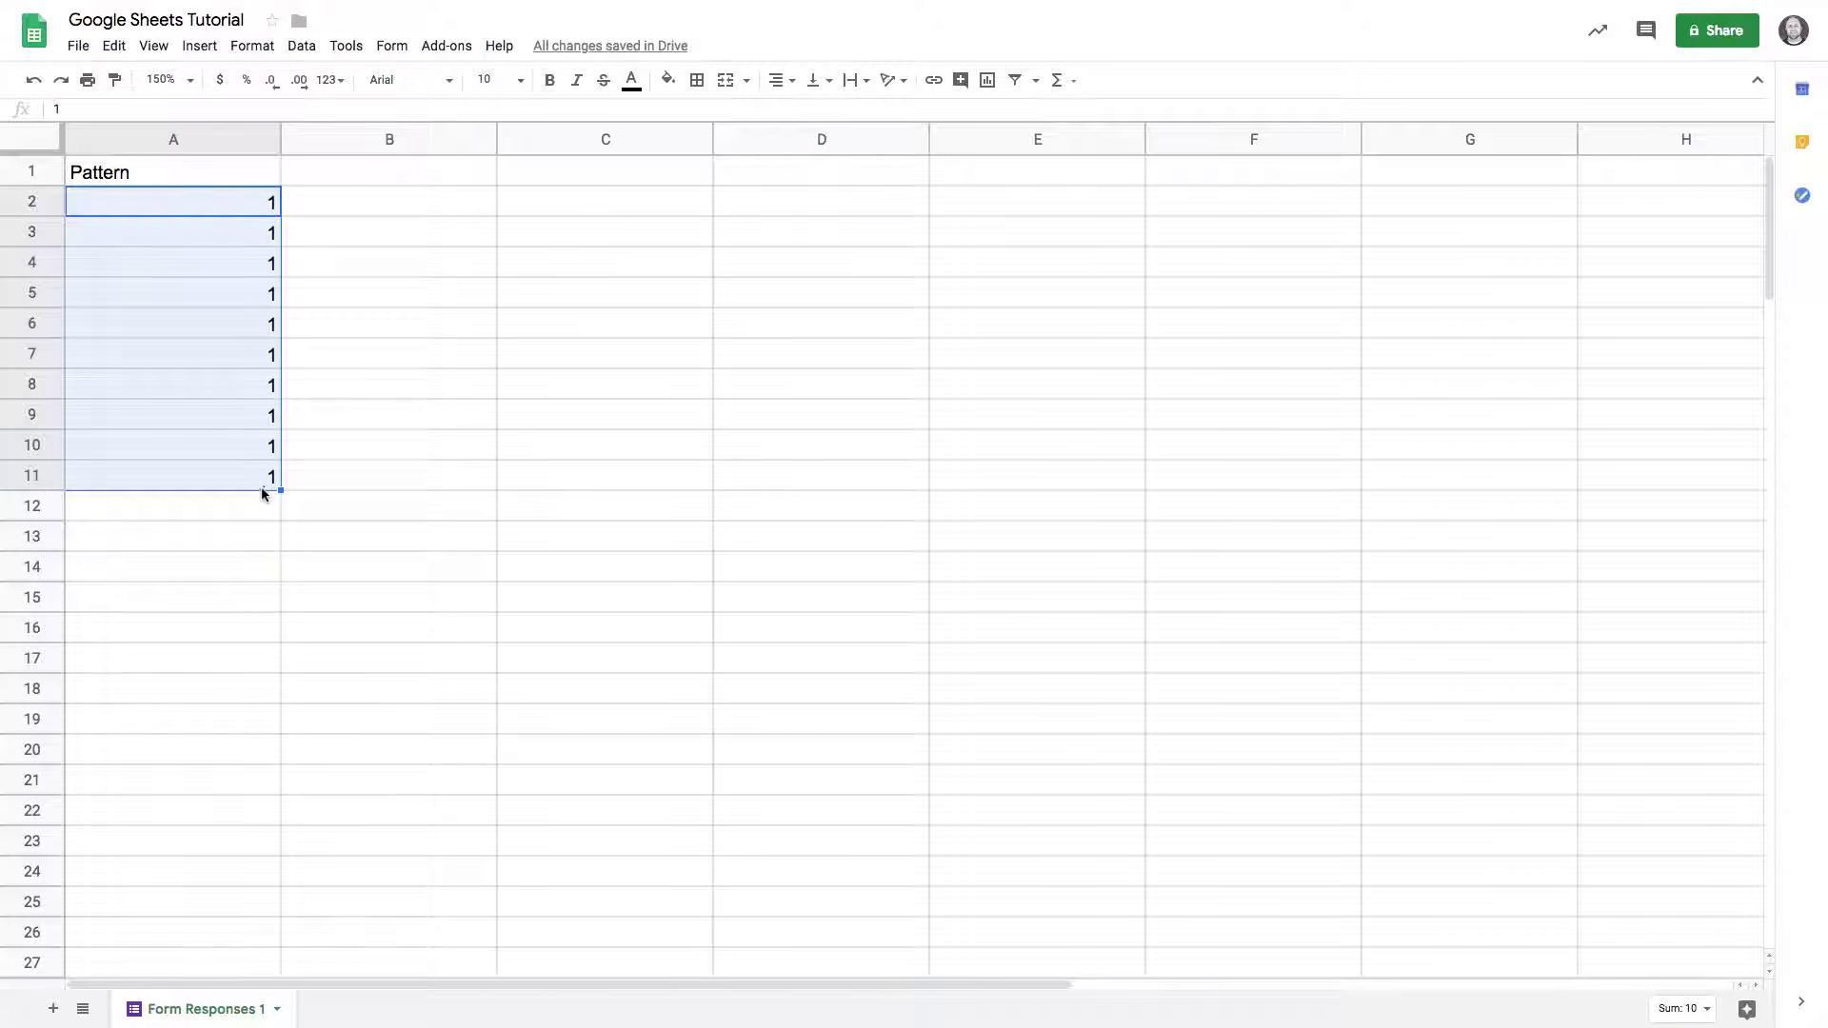
key(ctrl+z)
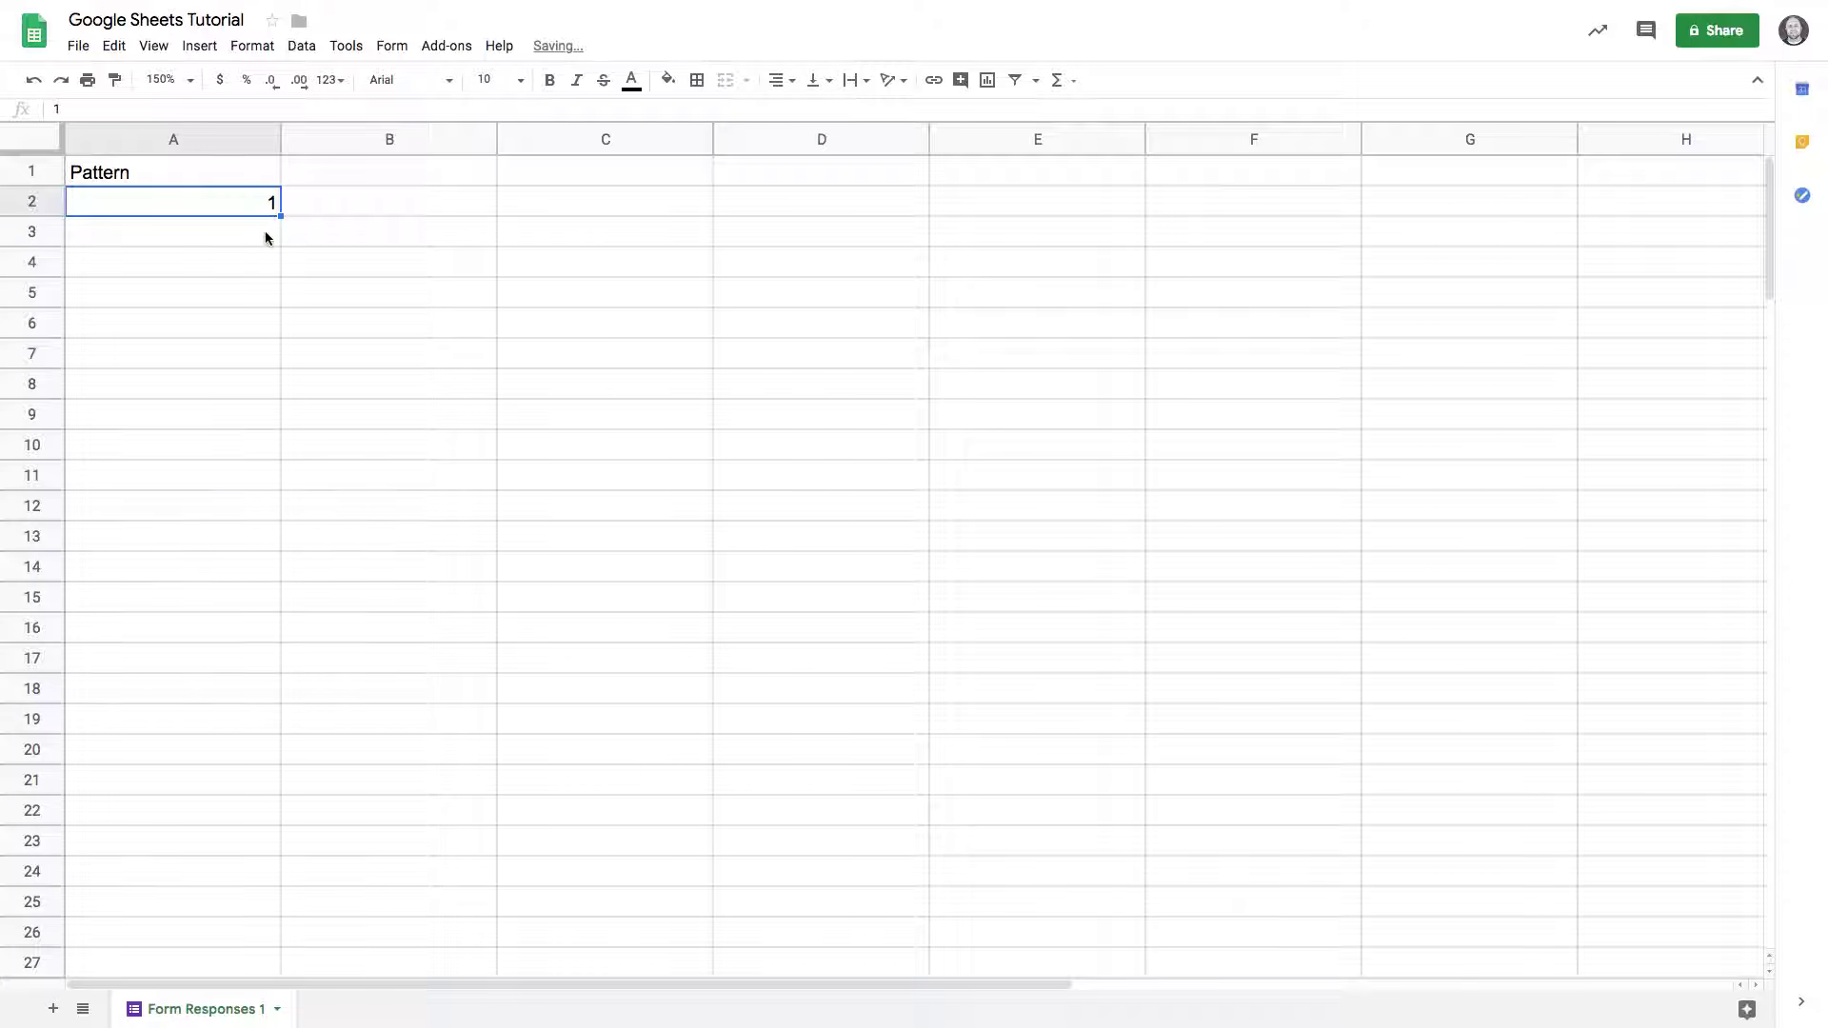
Add 2 in A3 and extend the 1, 2 pair down to row 51 to count 1–50.
click(265, 232)
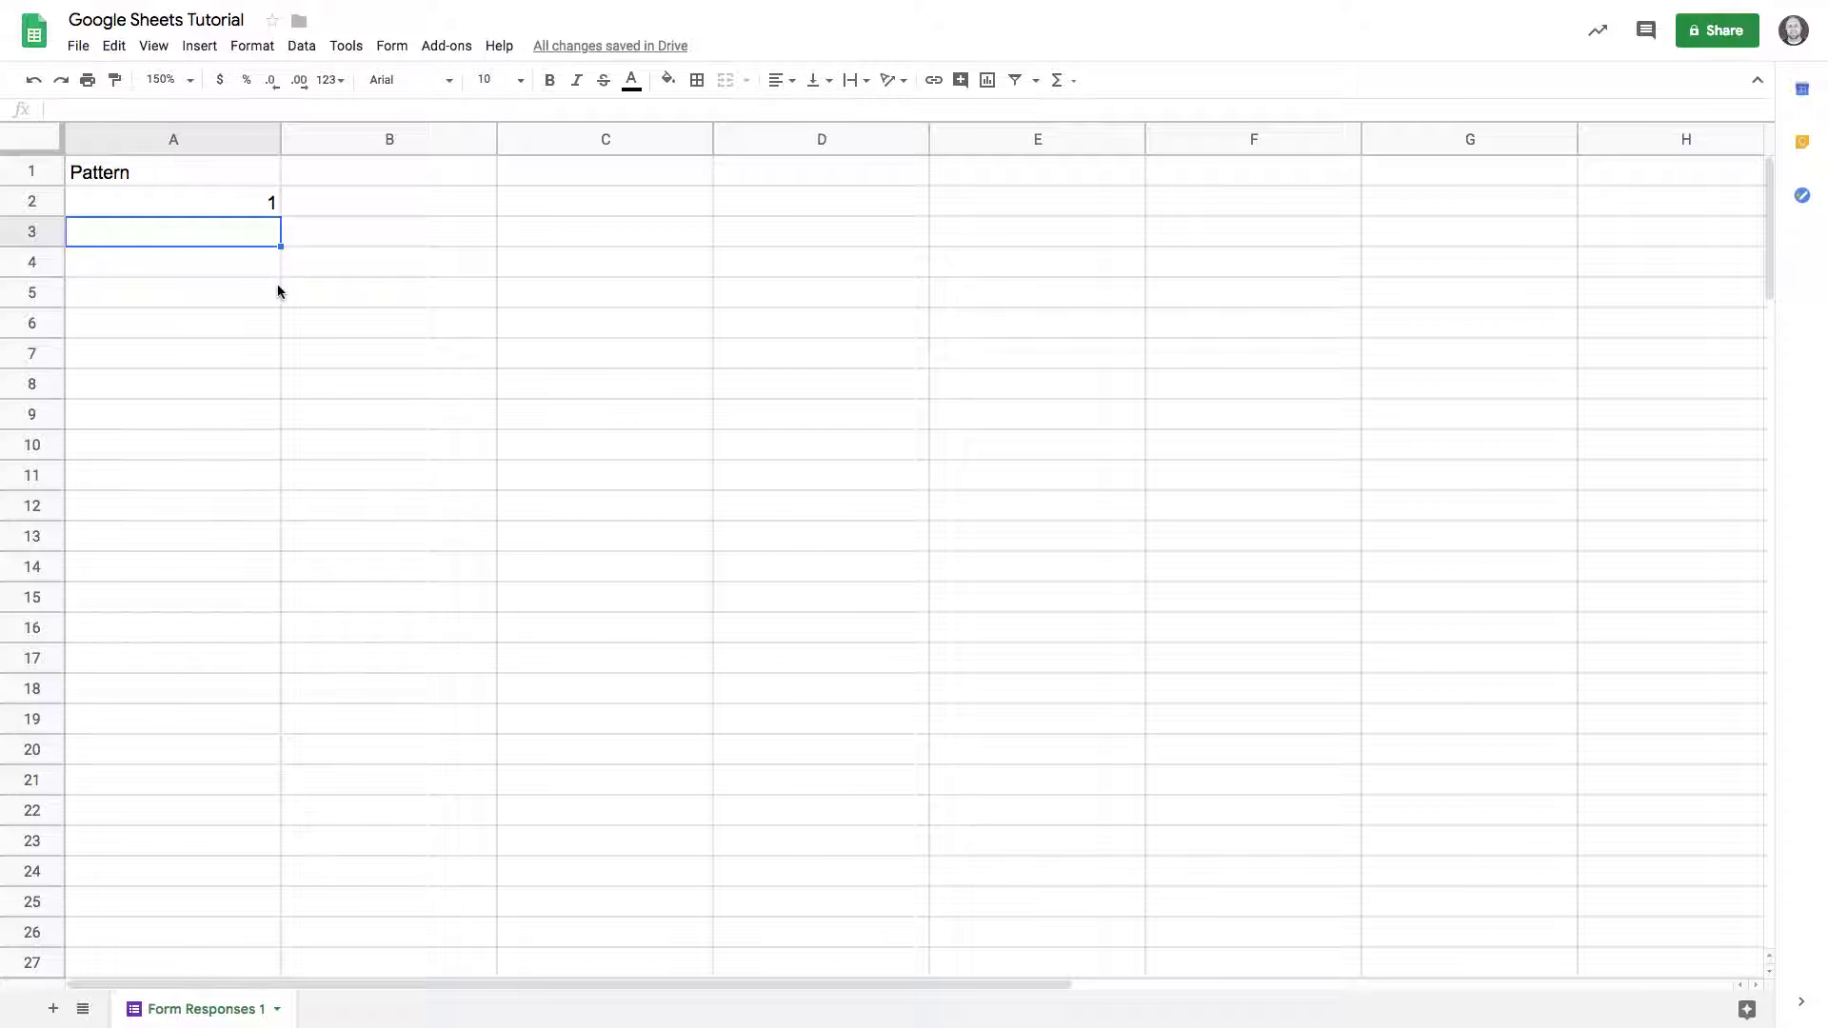
text(2)
click(269, 202)
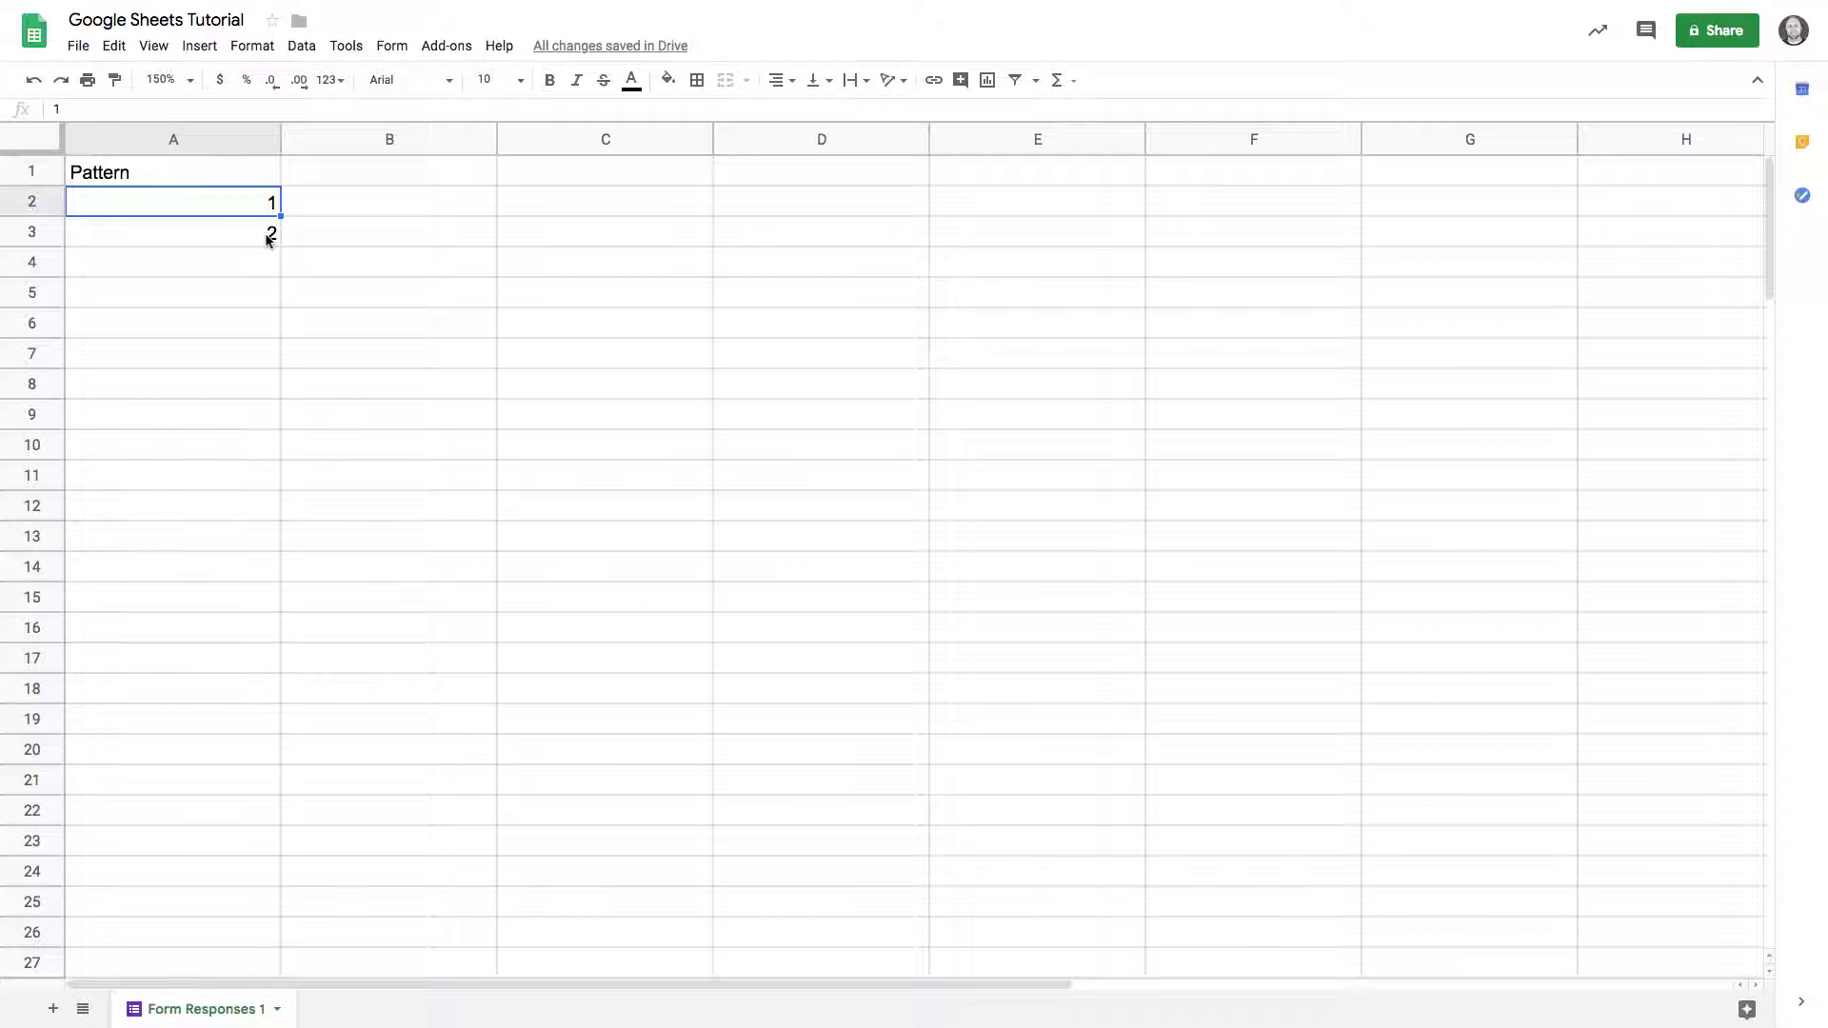
shift+click(264, 237)
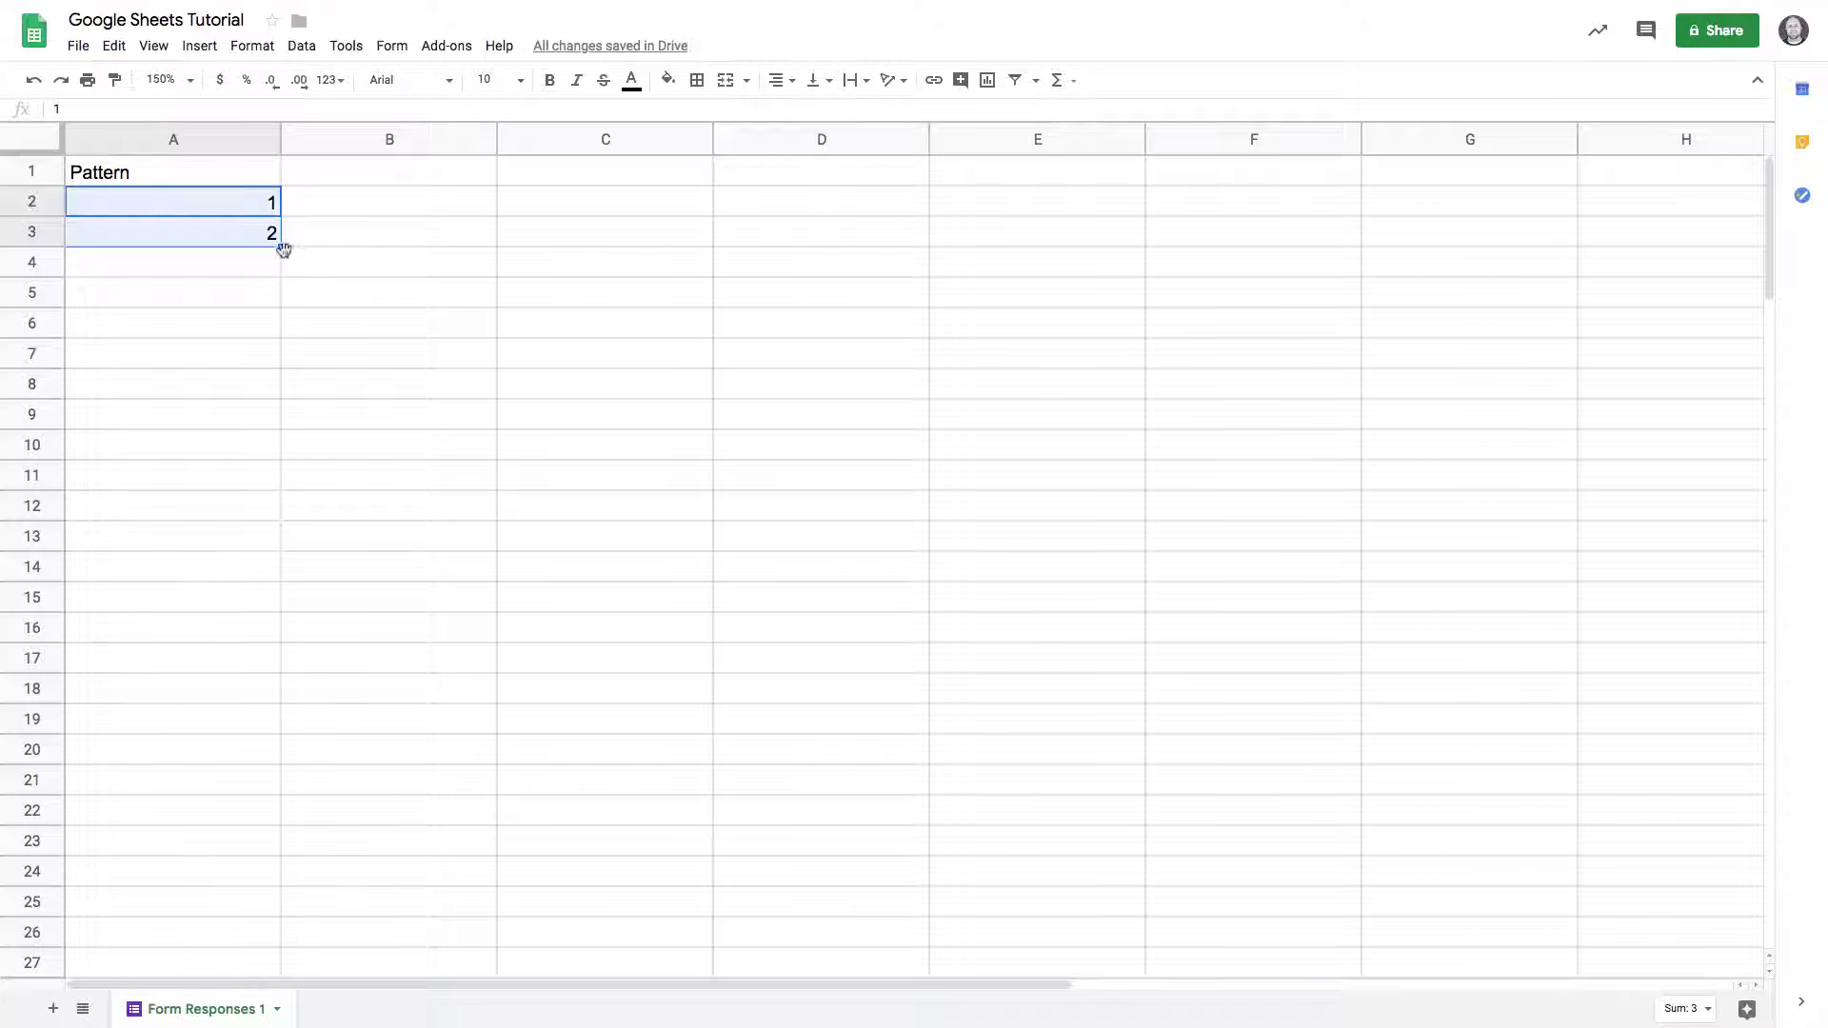
click(283, 249)
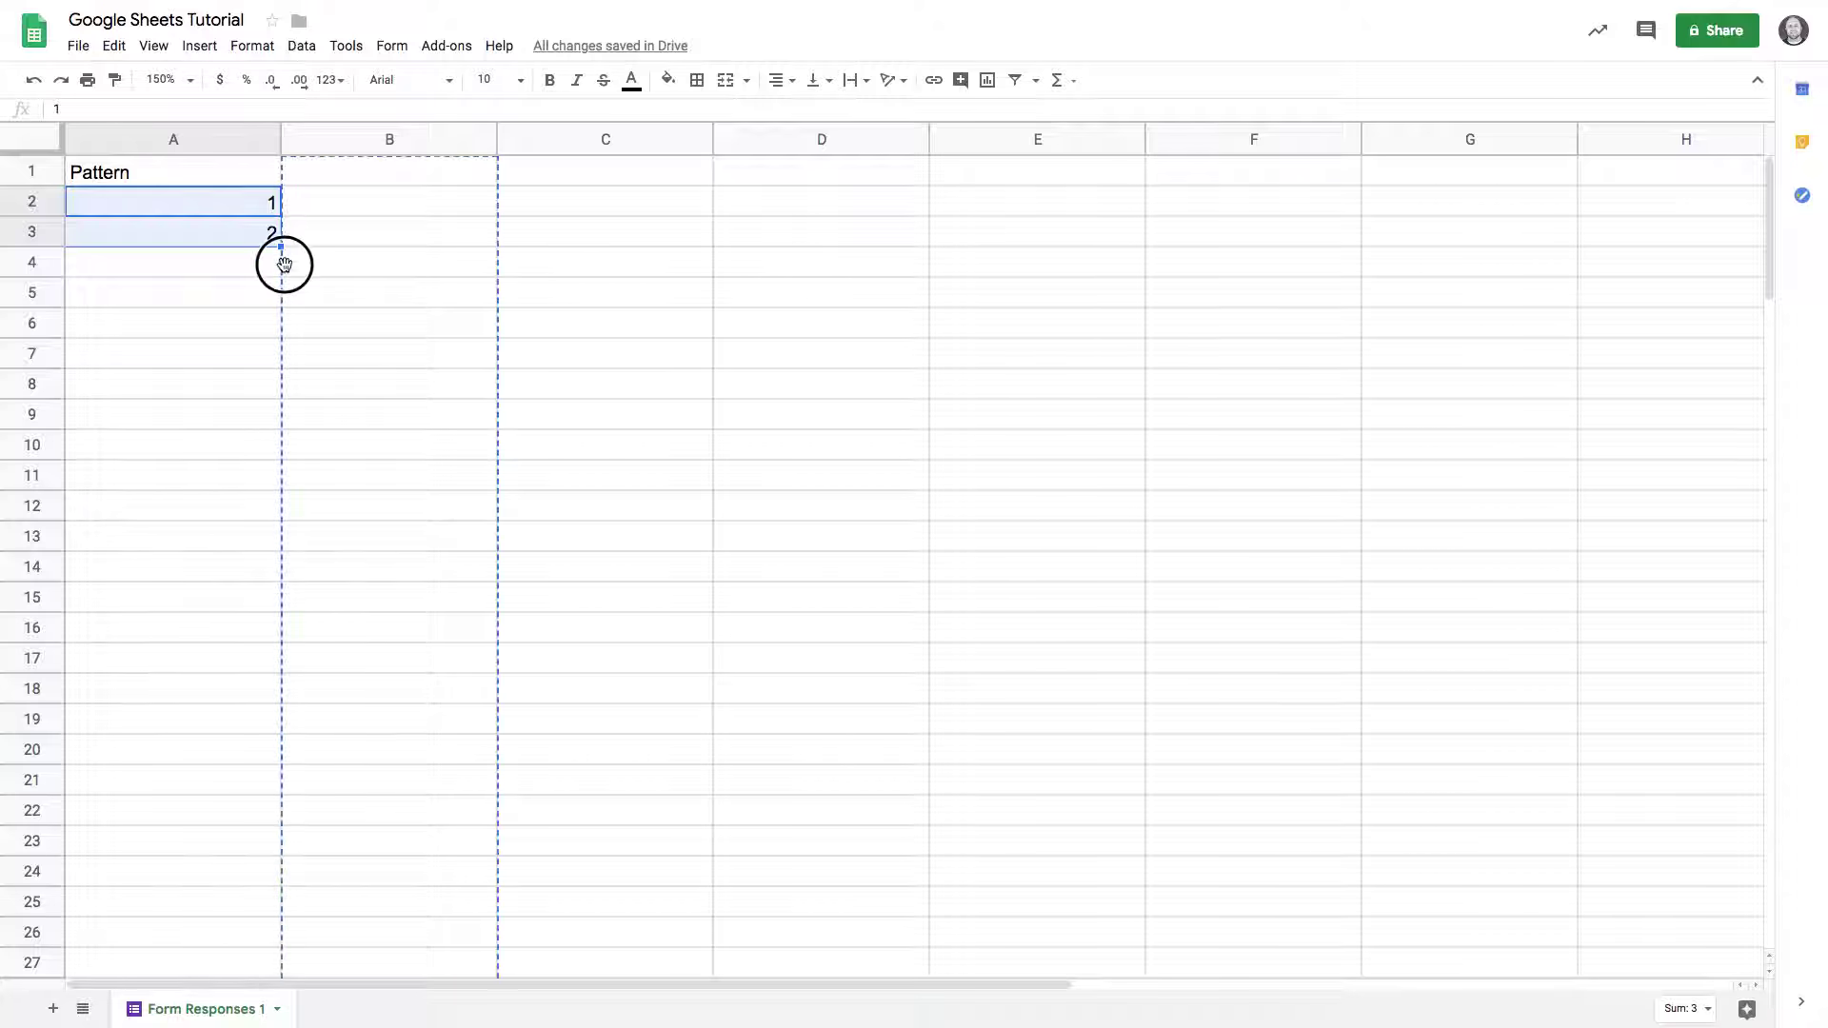
drag(282, 248, 192, 779)
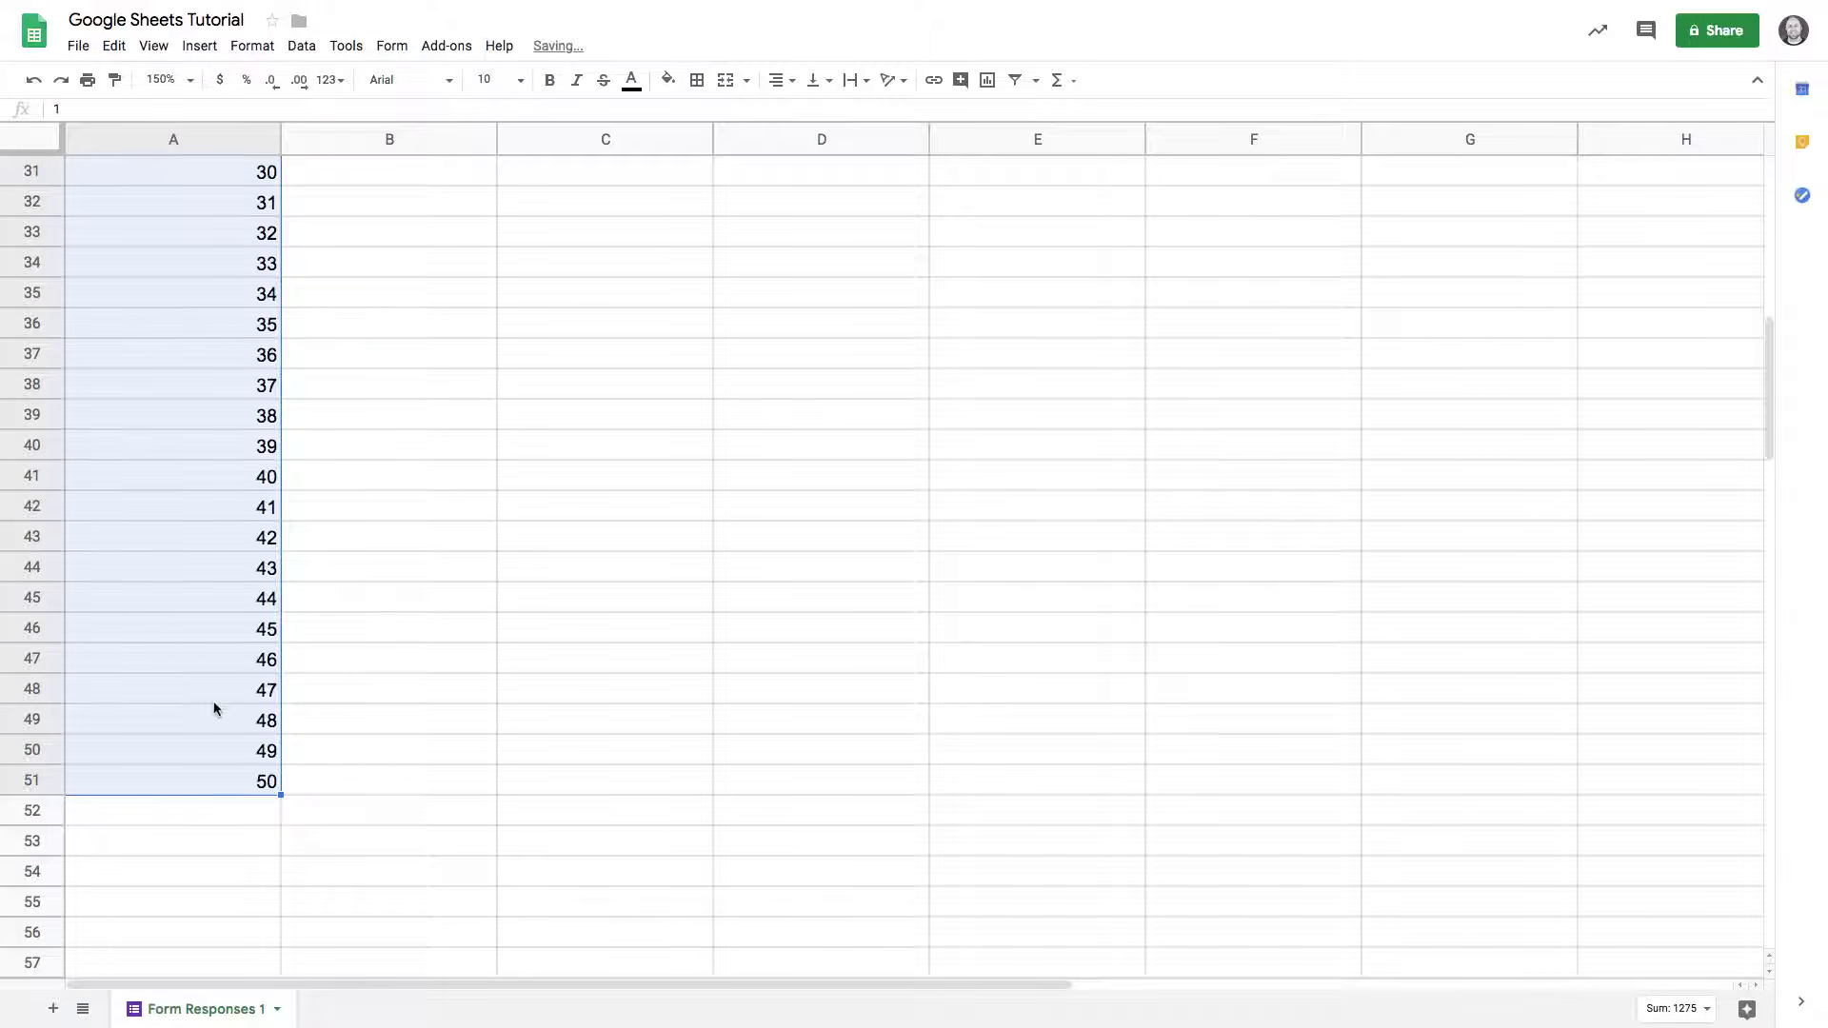
scroll(213, 708, up, 2)
scroll(214, 708, up, 8)
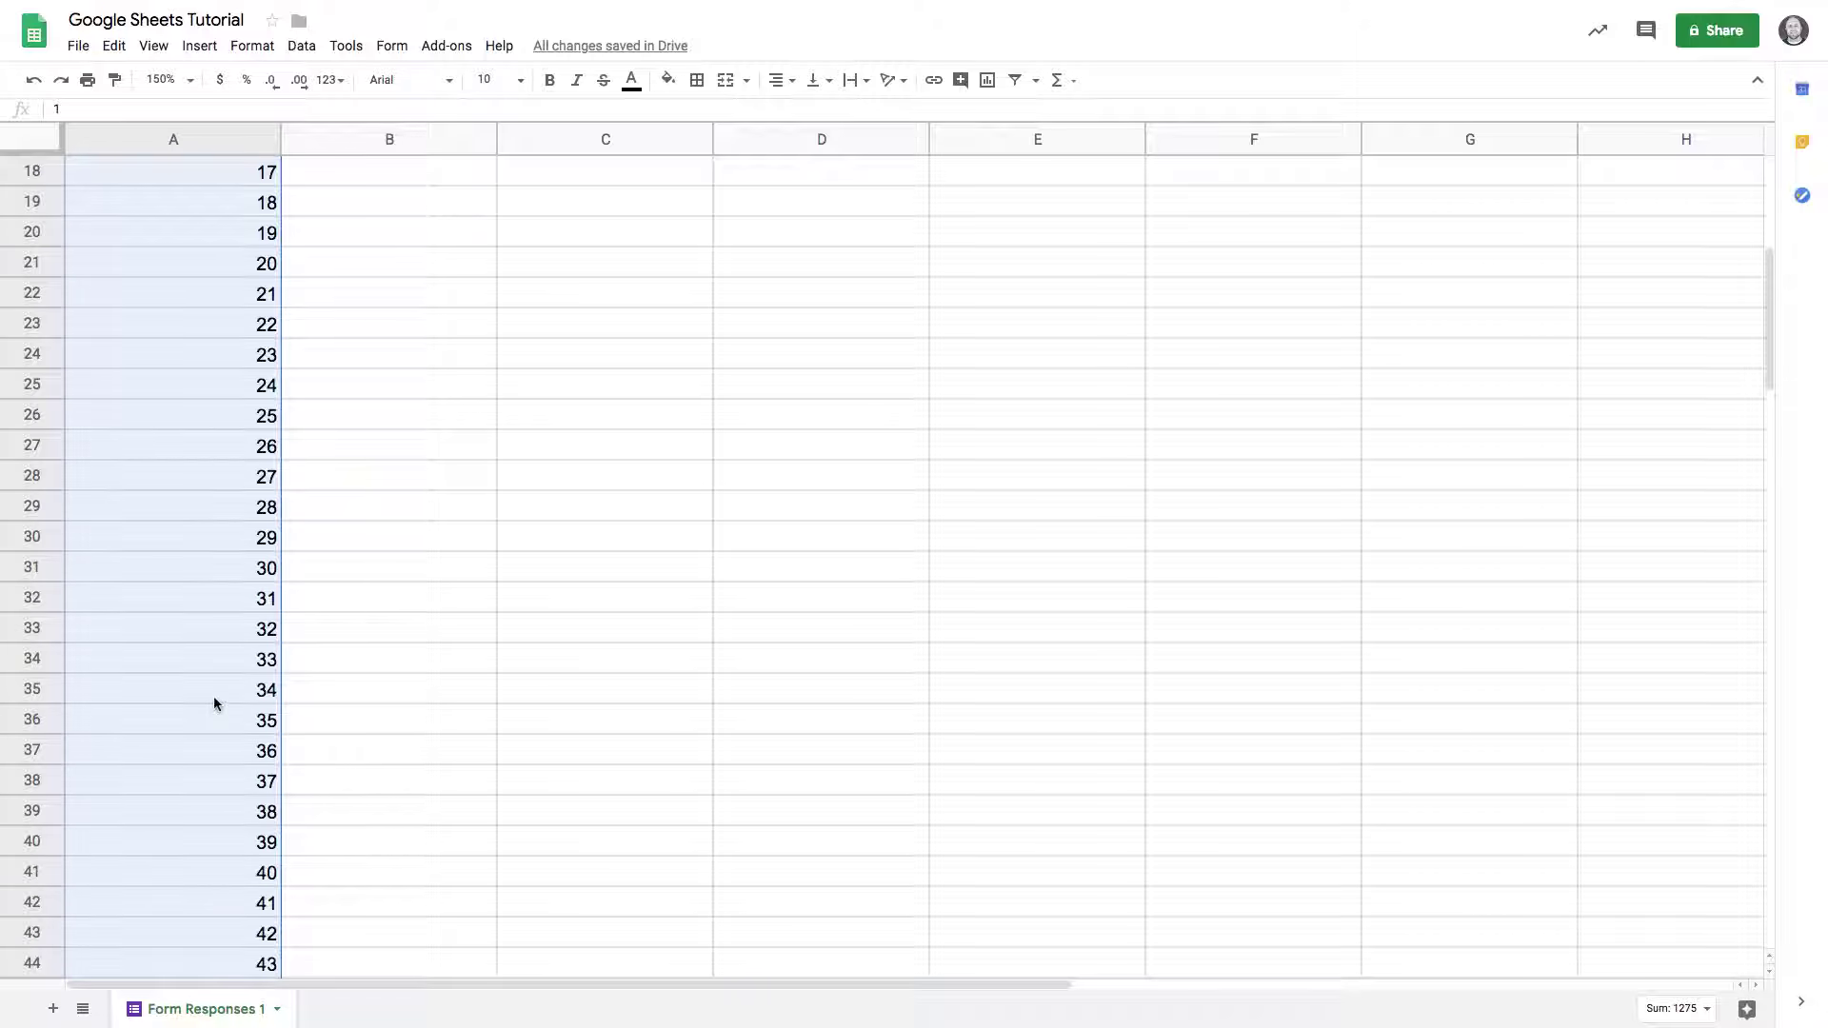
click(443, 209)
Enter Monday in B2 and fill it to row 51, cycling Monday through Sunday including Saturday and Sunday.
text(Monda)
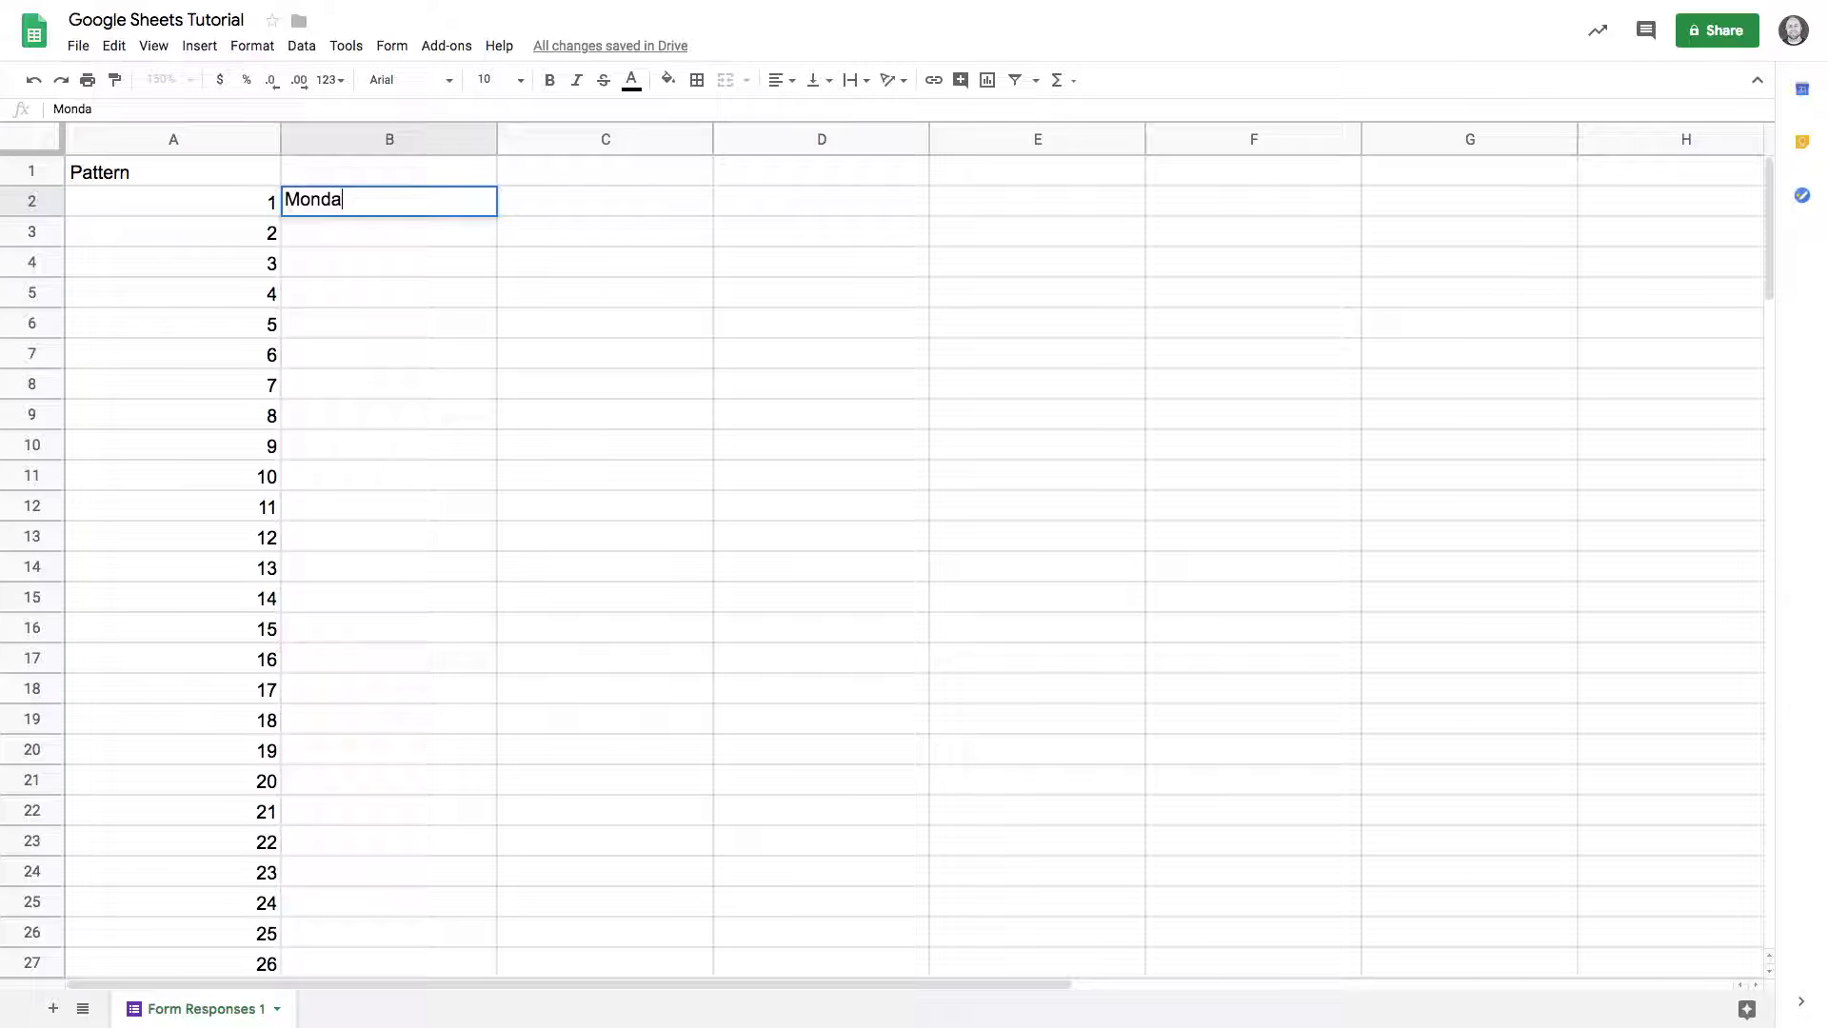
text(y)
key(Return)
click(457, 211)
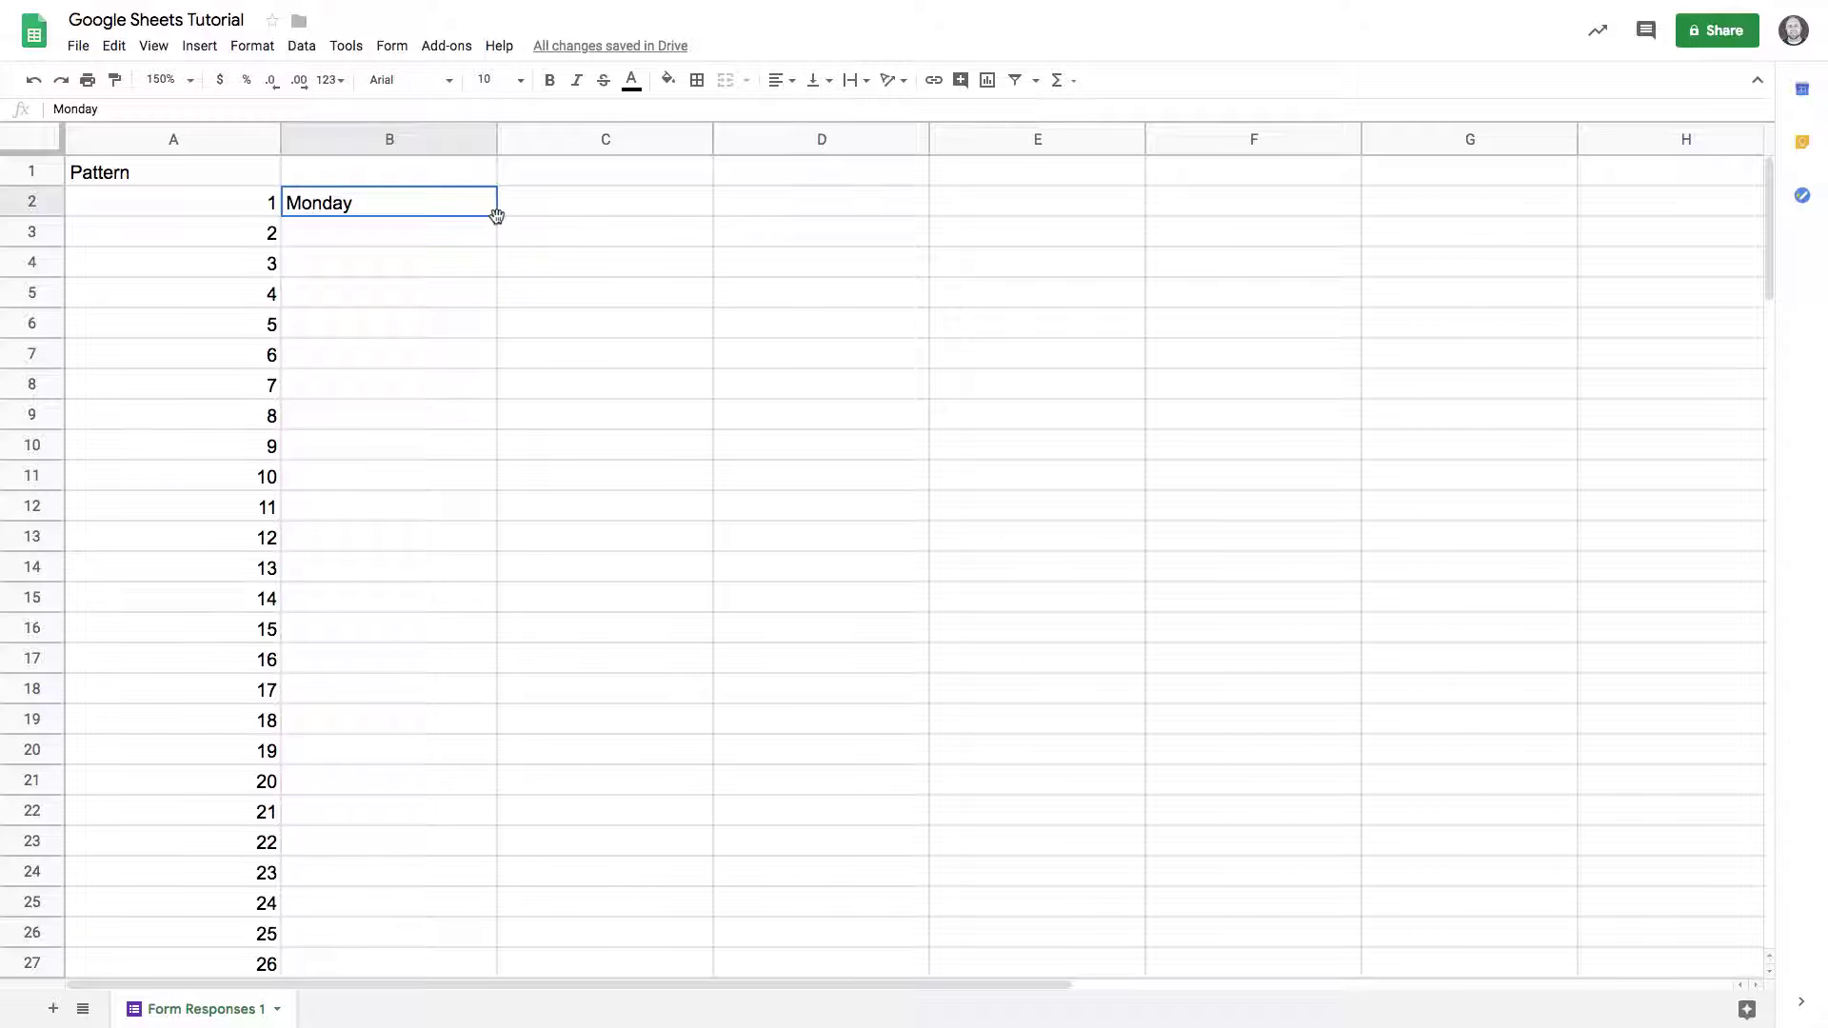
drag(494, 216, 437, 808)
scroll(394, 651, up, 10)
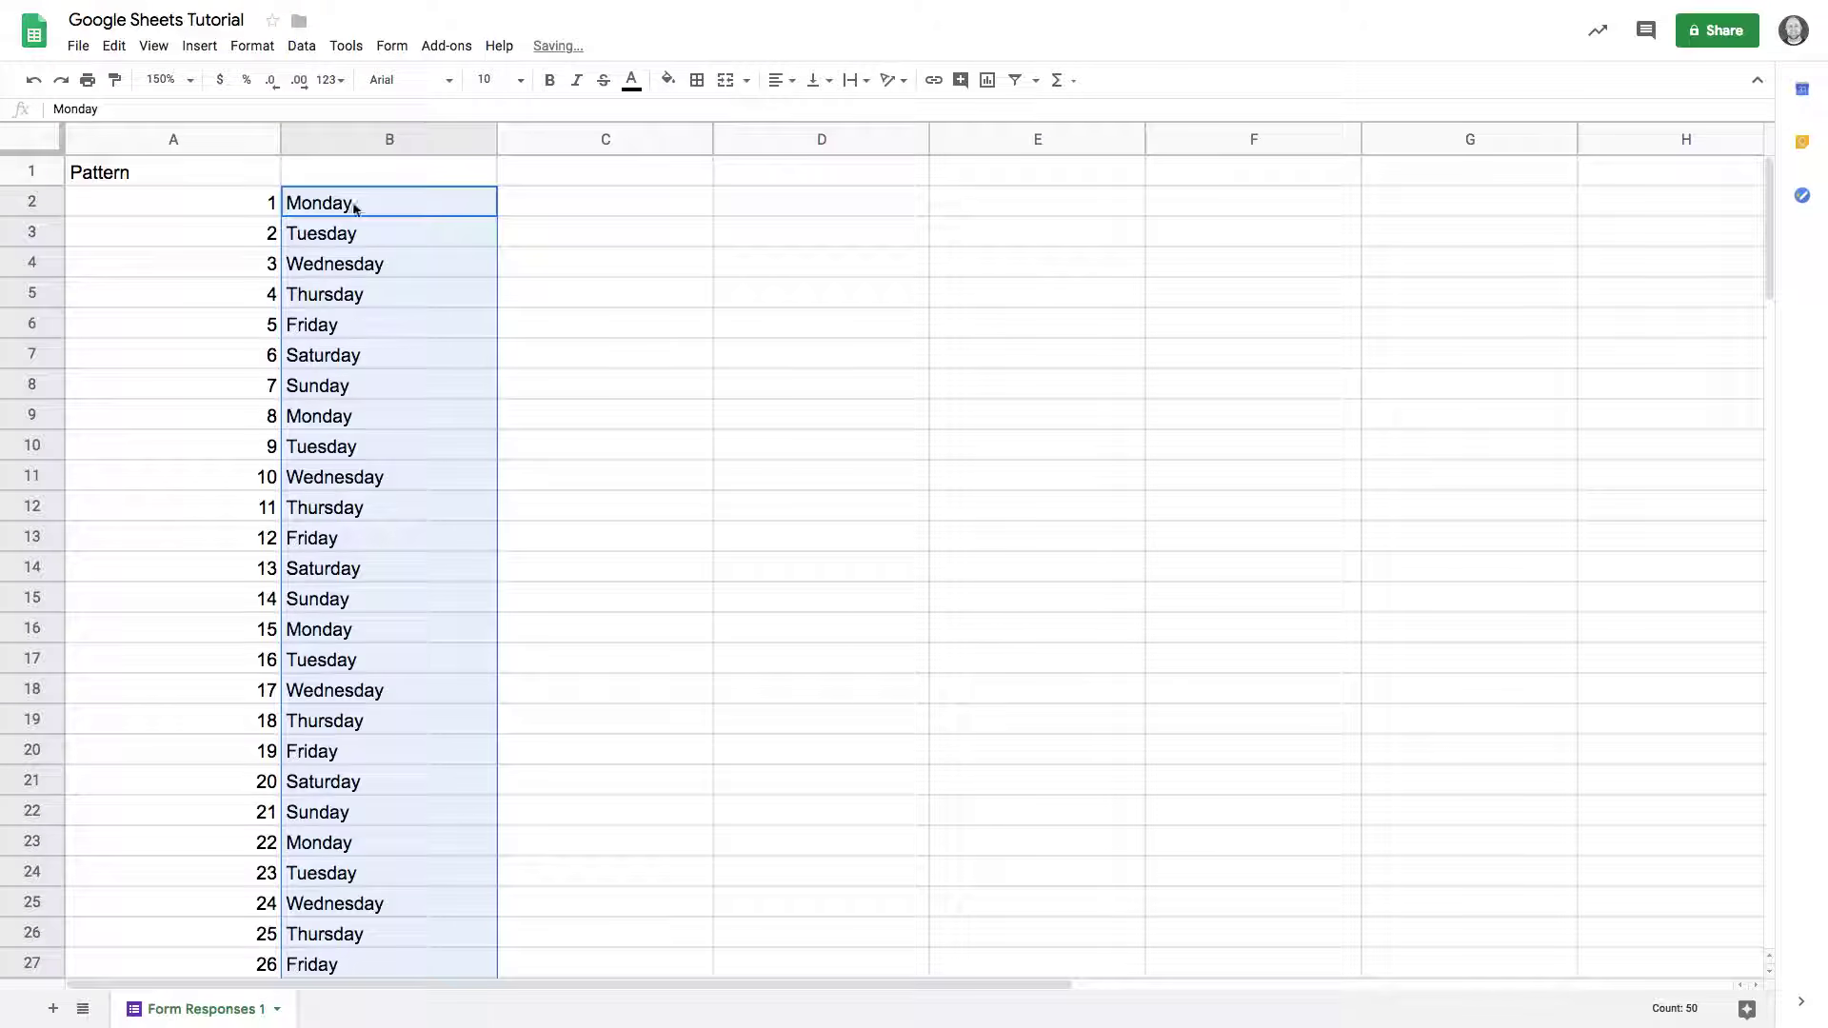
click(341, 362)
click(340, 390)
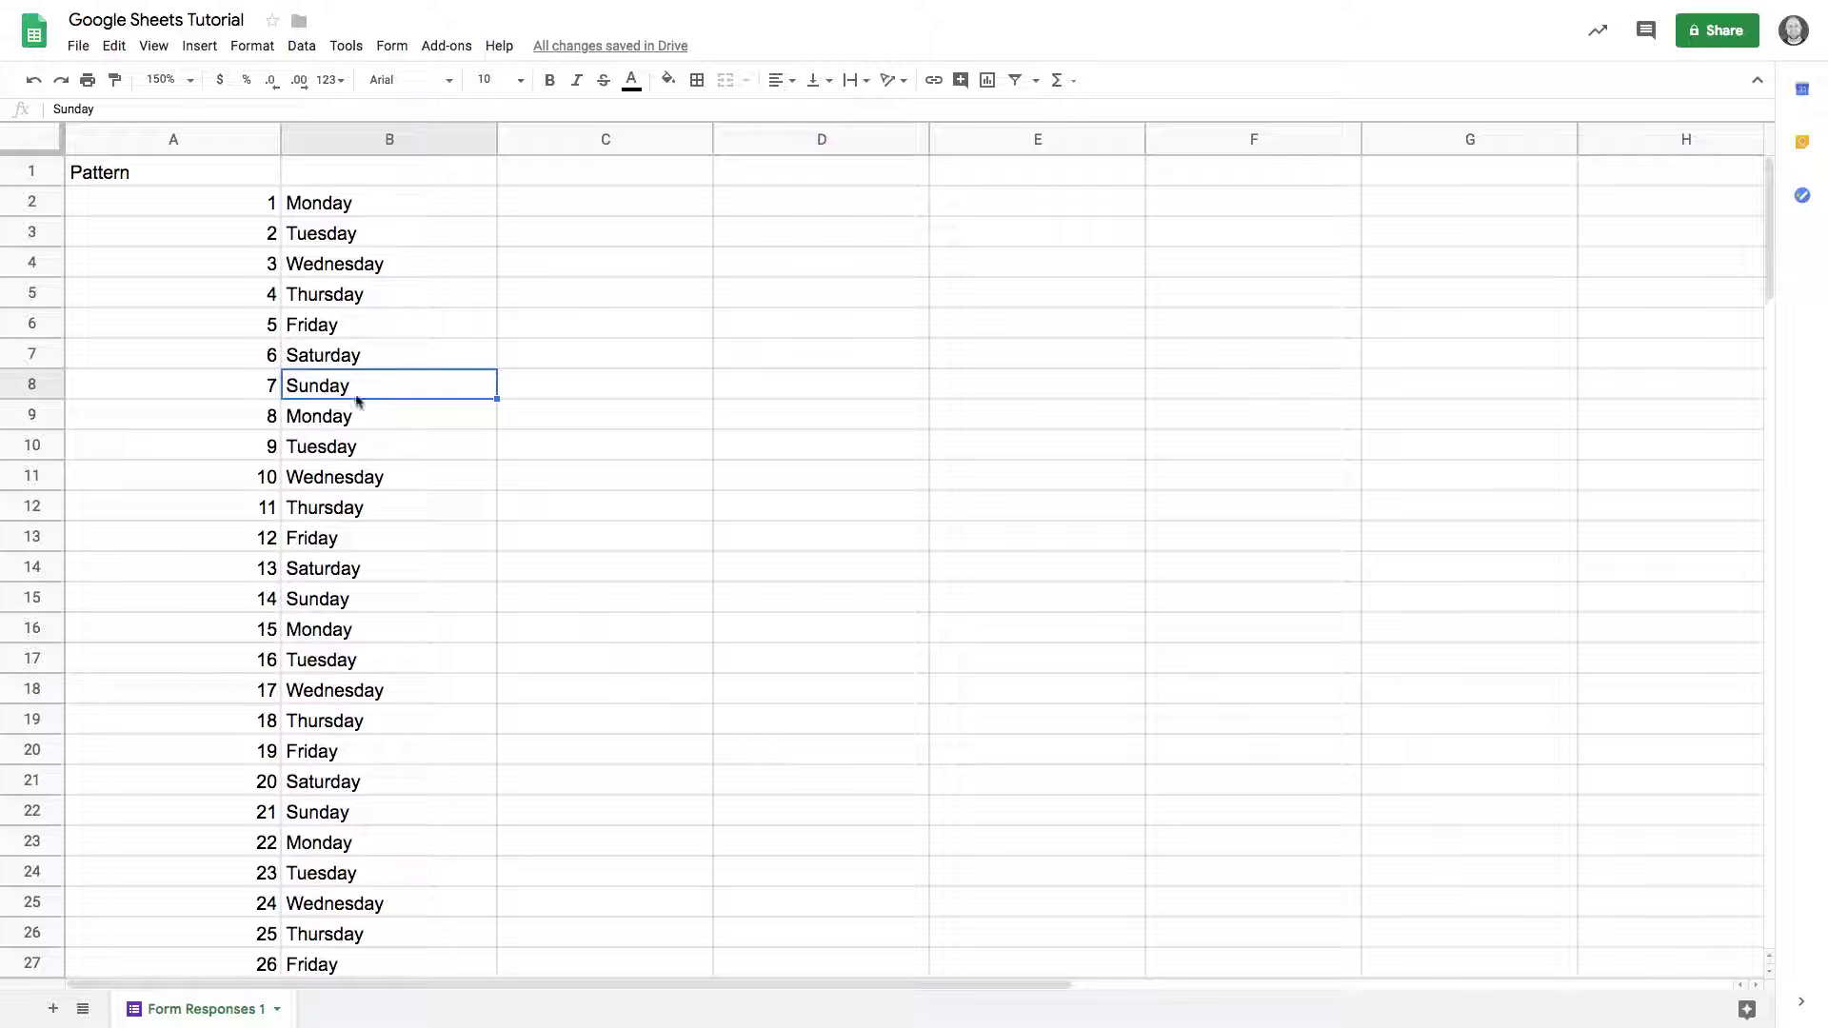
click(585, 203)
Enter Monday in C2 and extend it through Friday in C6.
text(Monday)
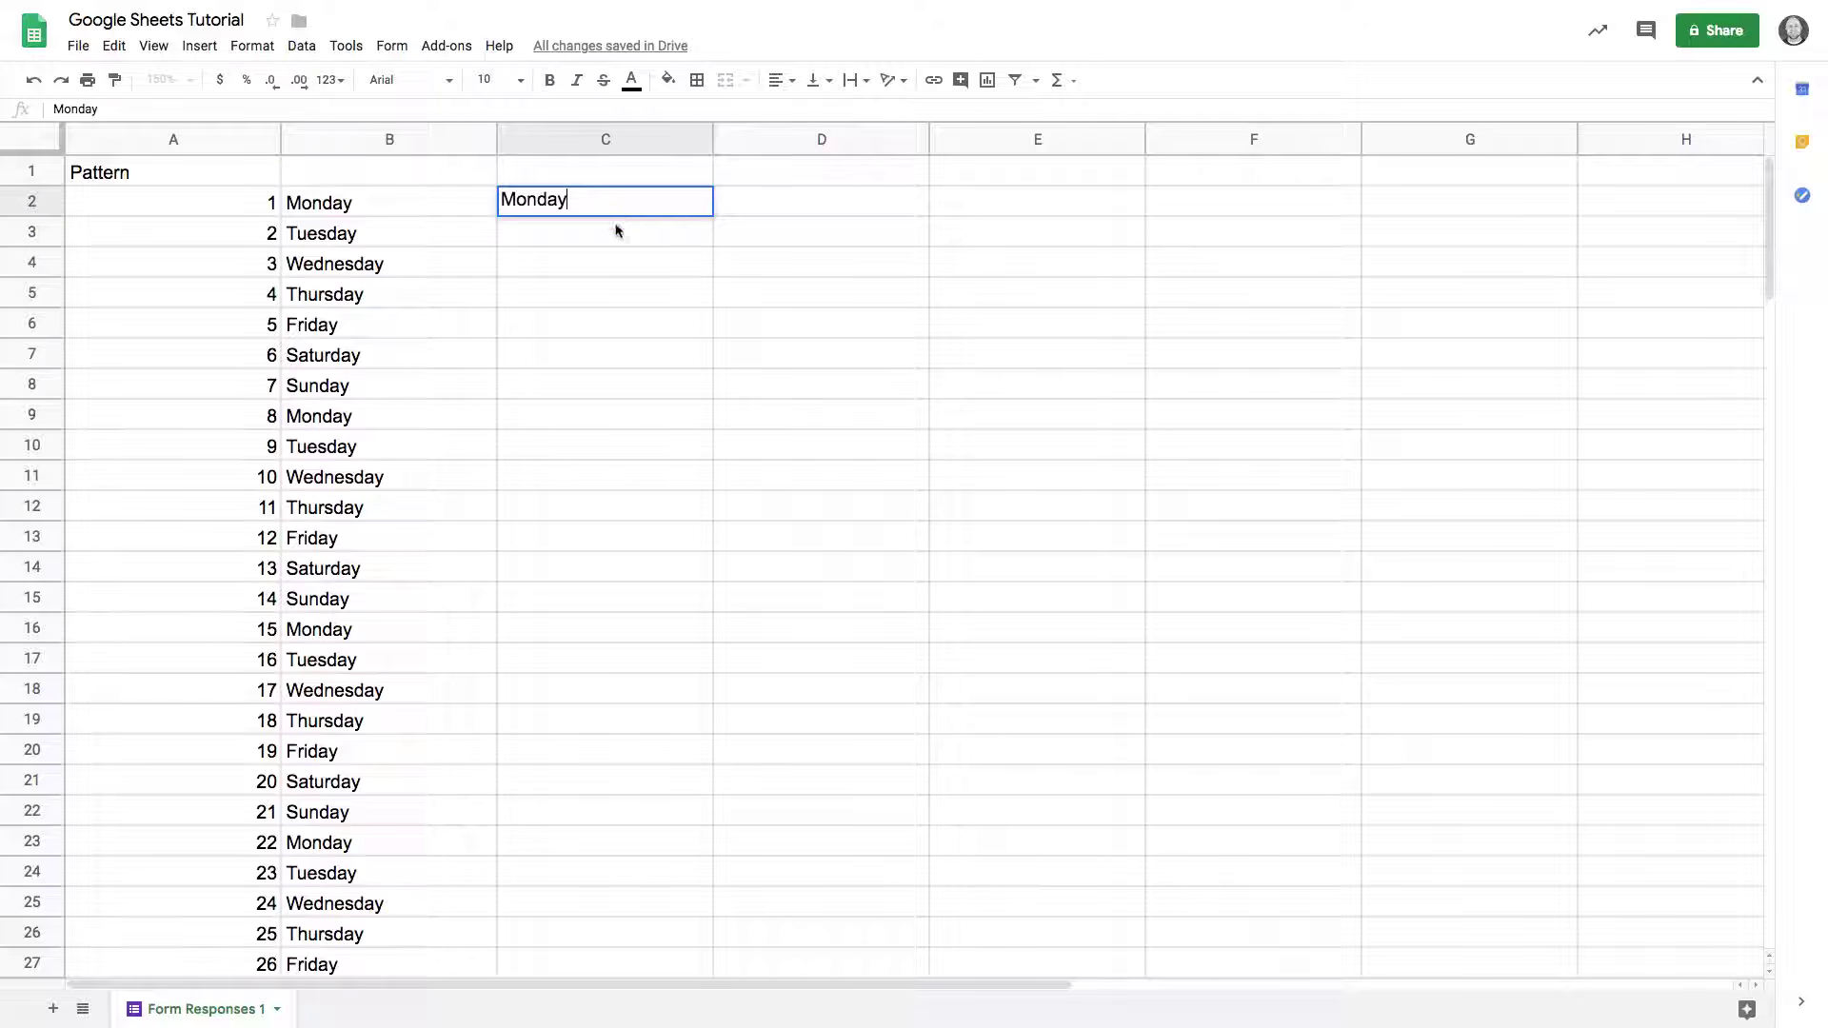
key(Return)
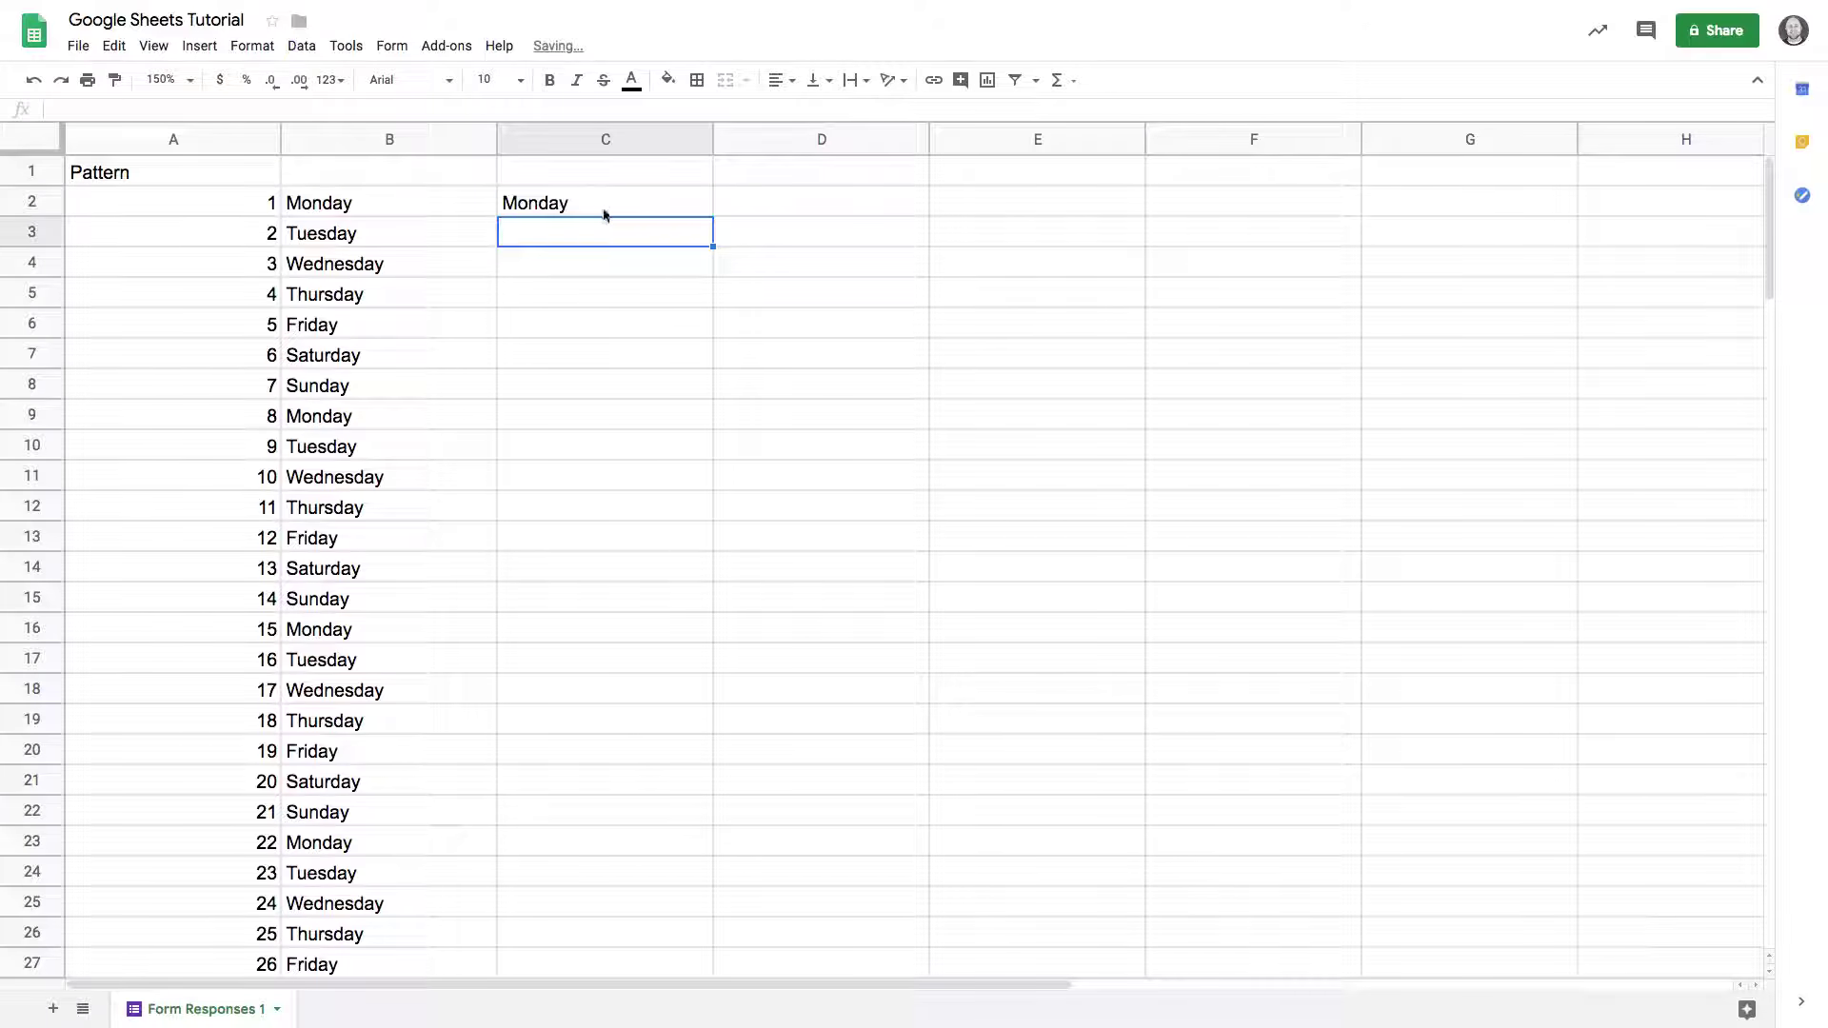
click(621, 211)
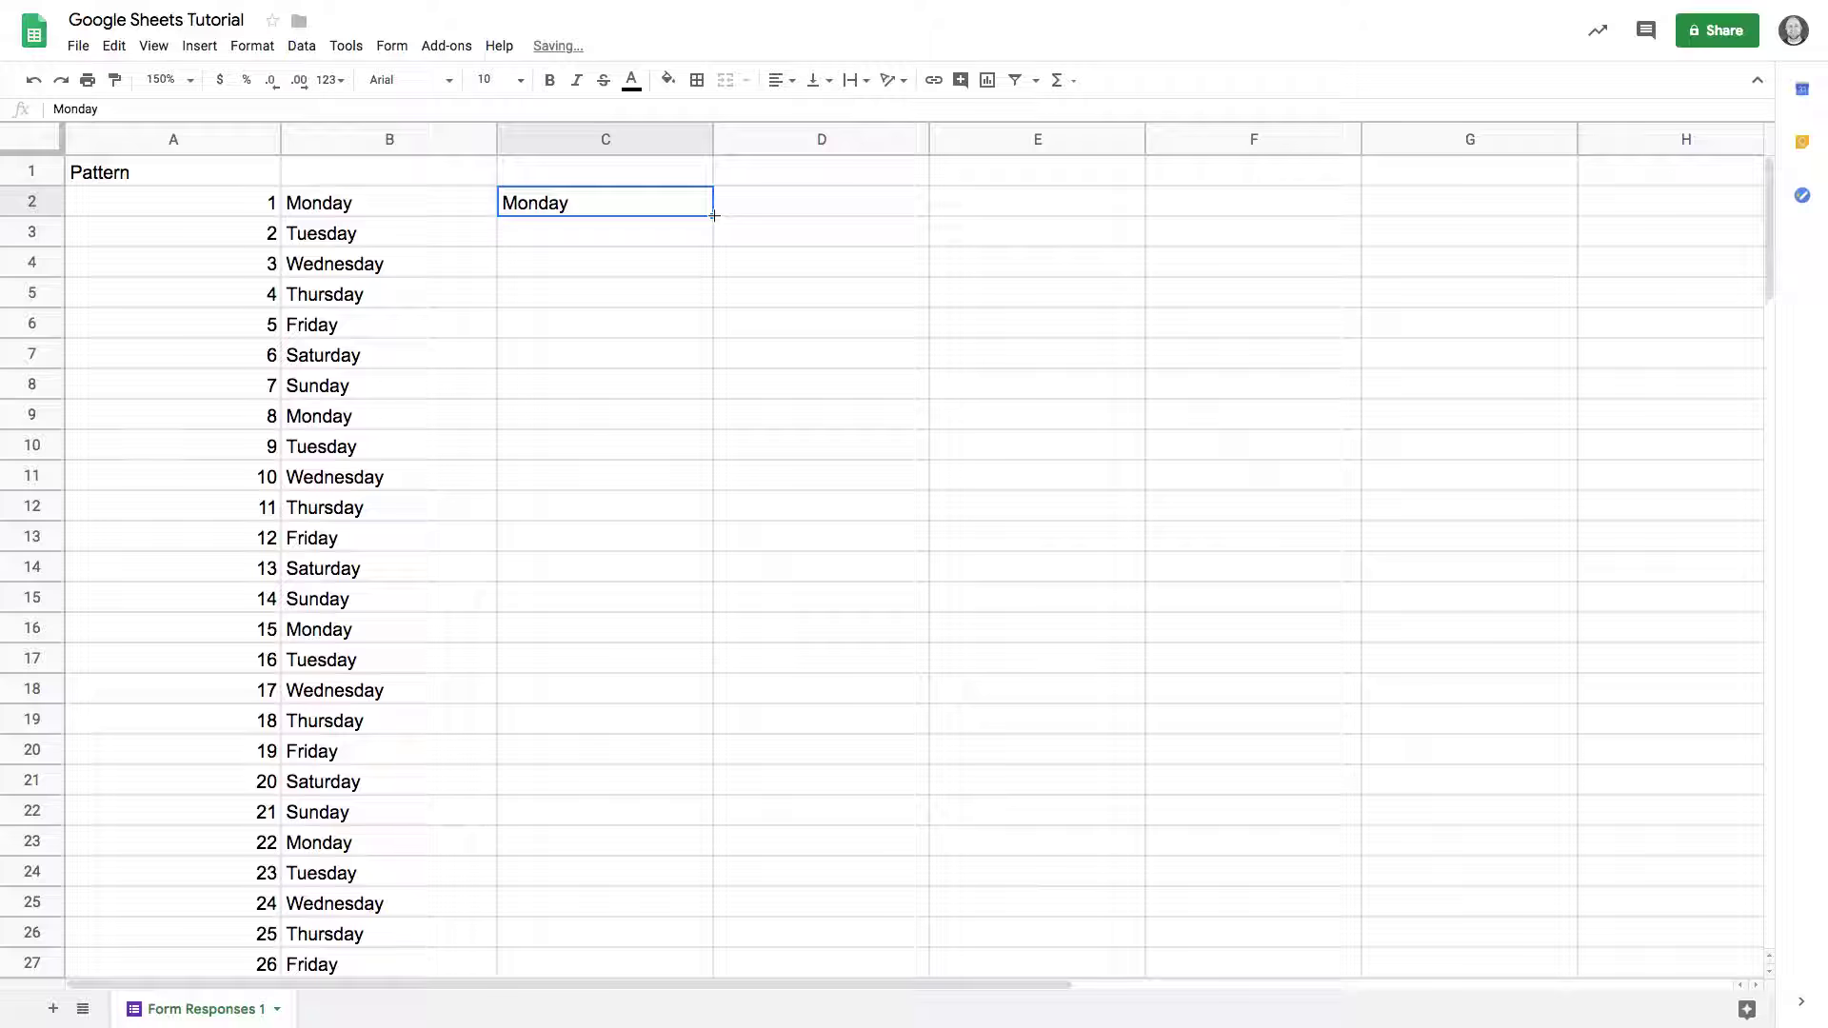
drag(714, 216, 695, 322)
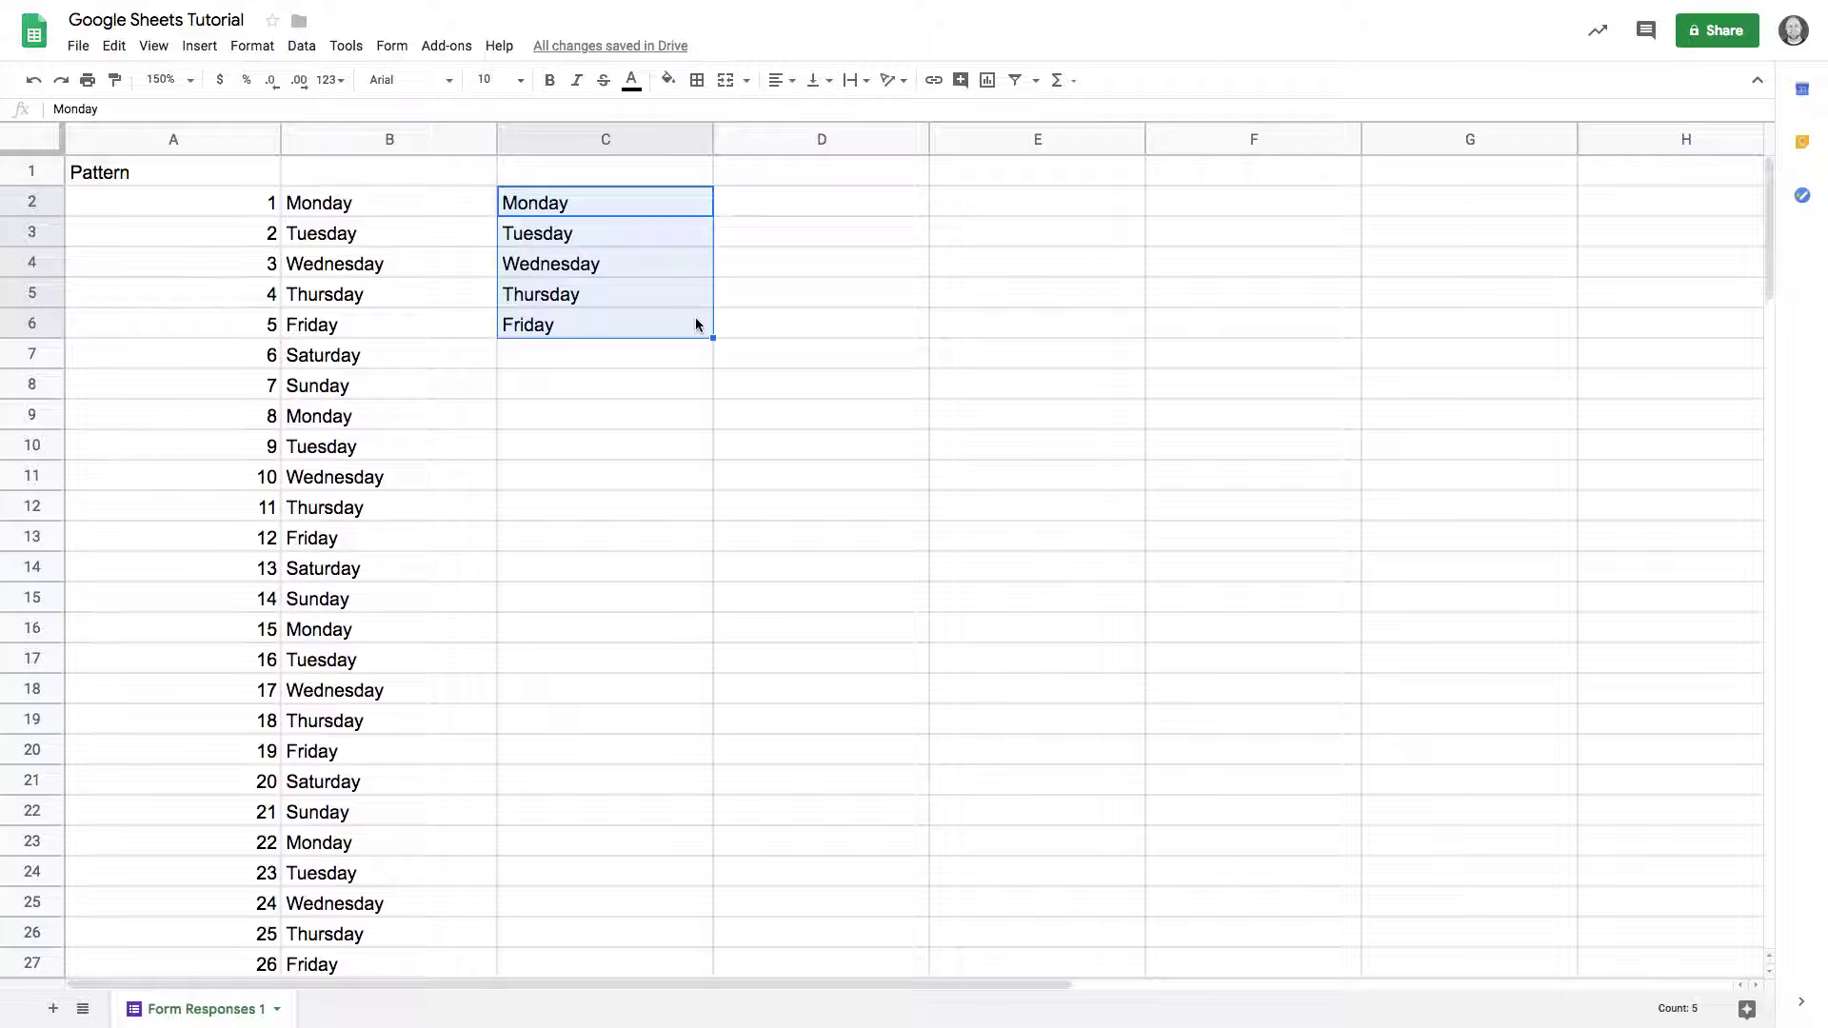
Copy the Monday–Friday cells C2:C6 and paste them into C7:C11.
click(358, 359)
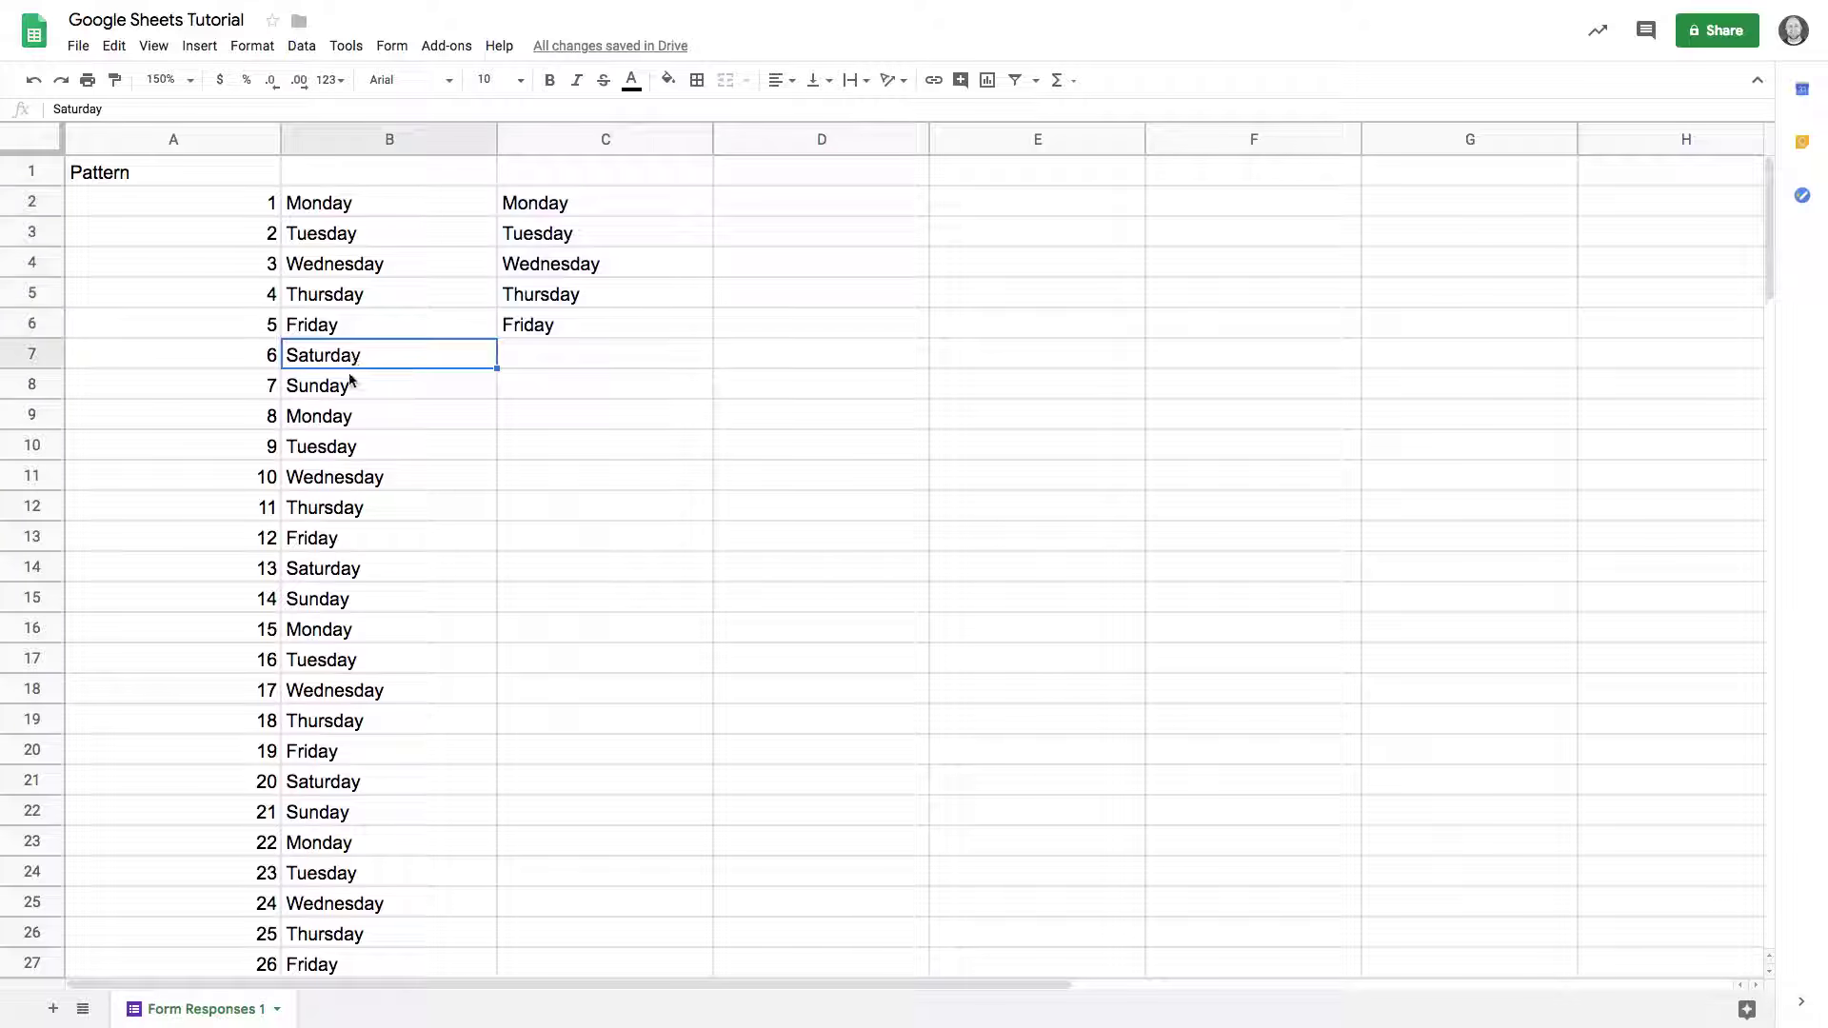
click(349, 386)
click(558, 207)
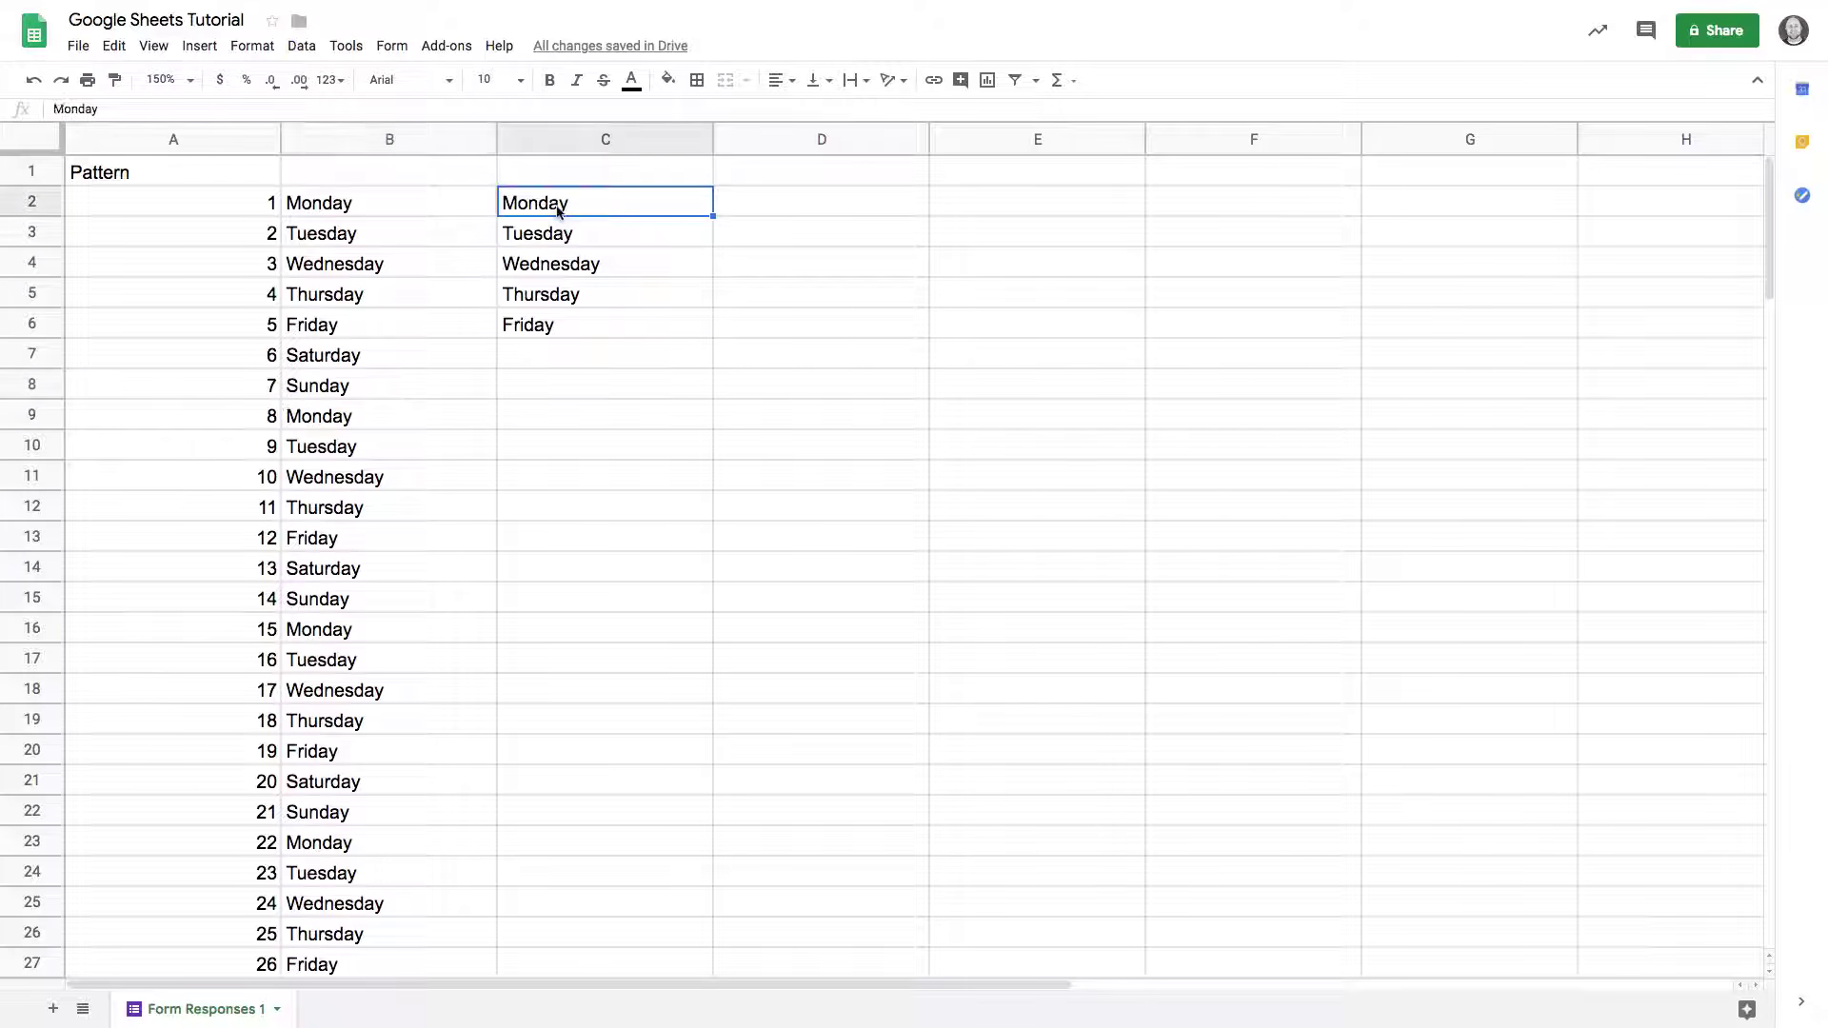
shift+click(579, 324)
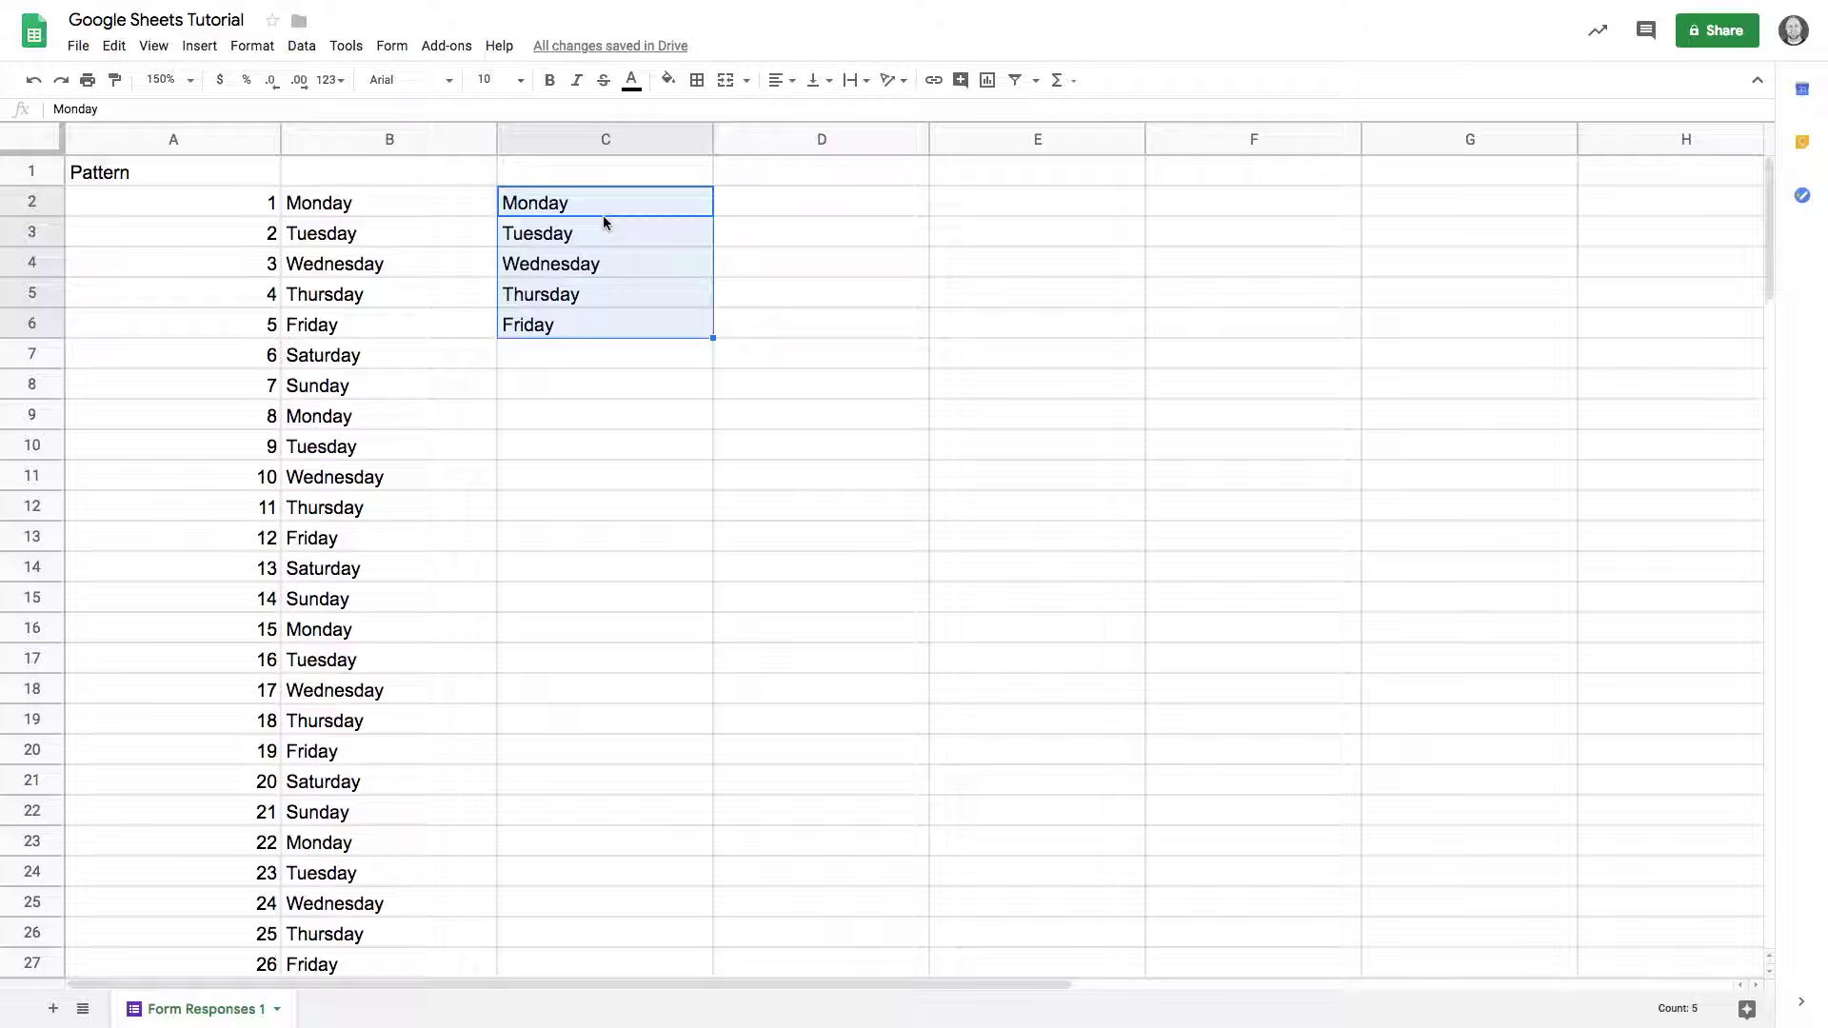
key(ctrl+c)
click(625, 357)
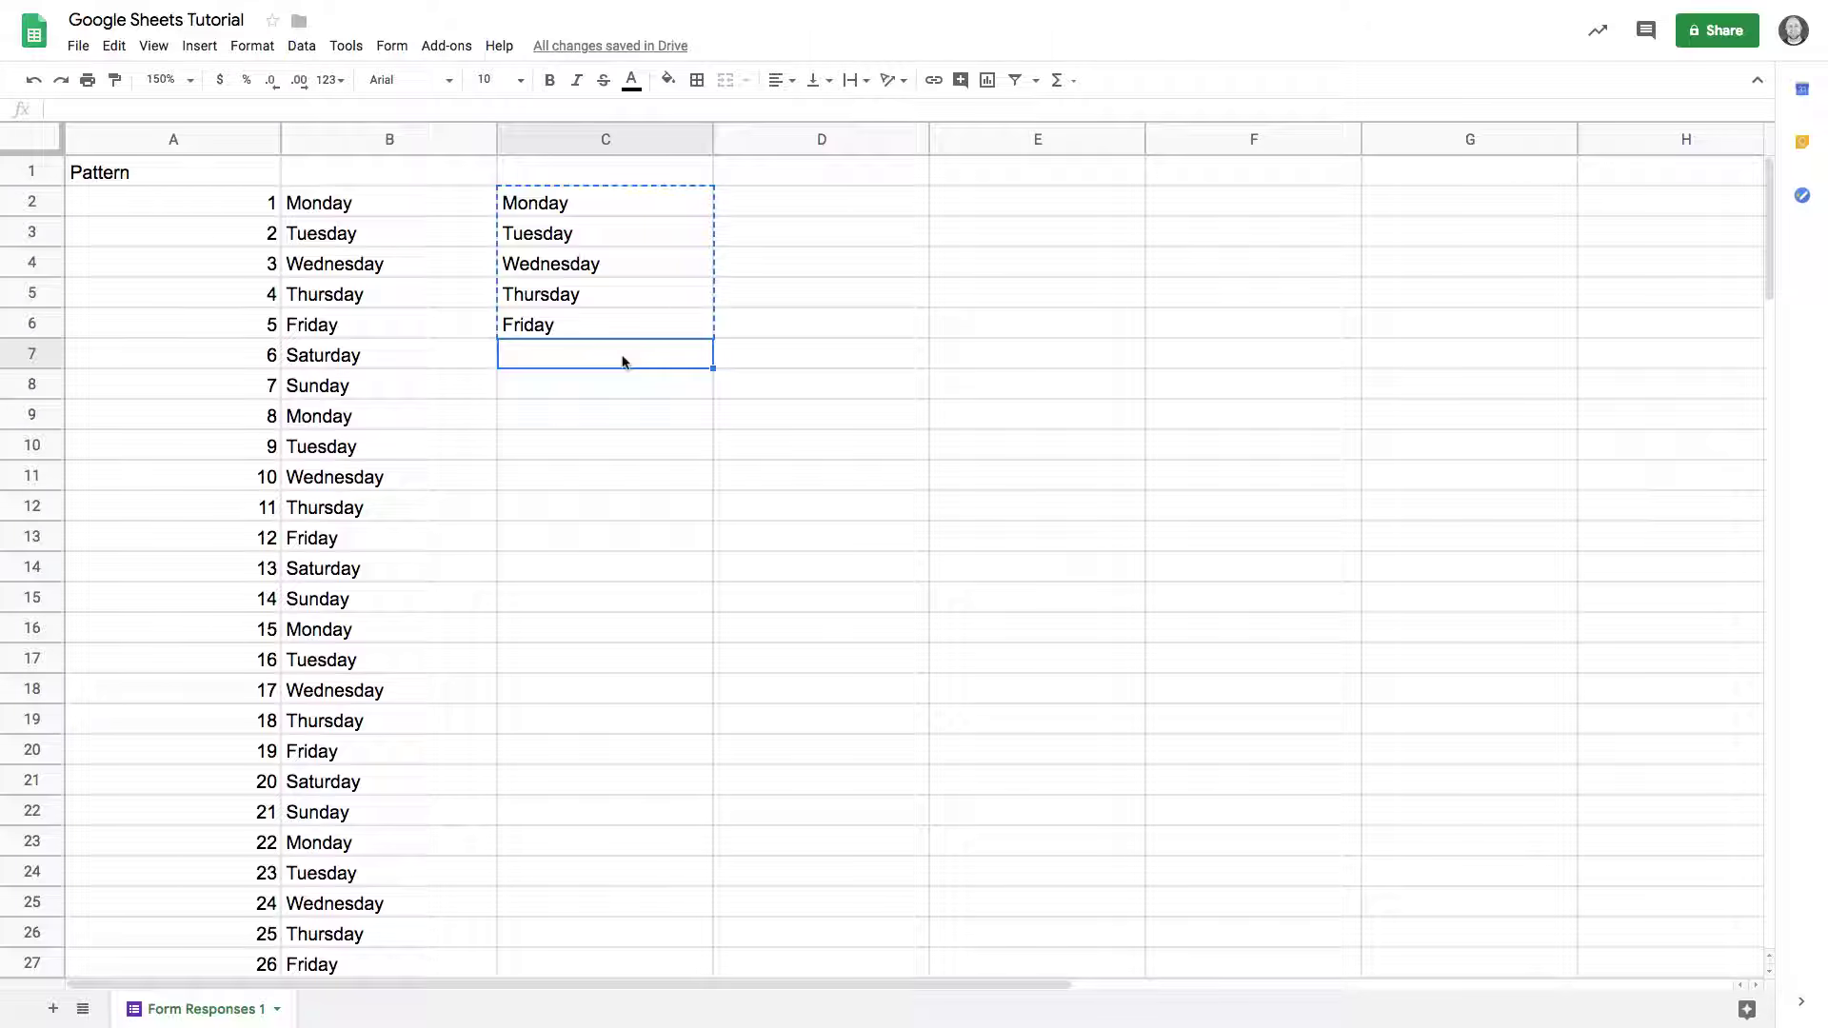
key(ctrl+v)
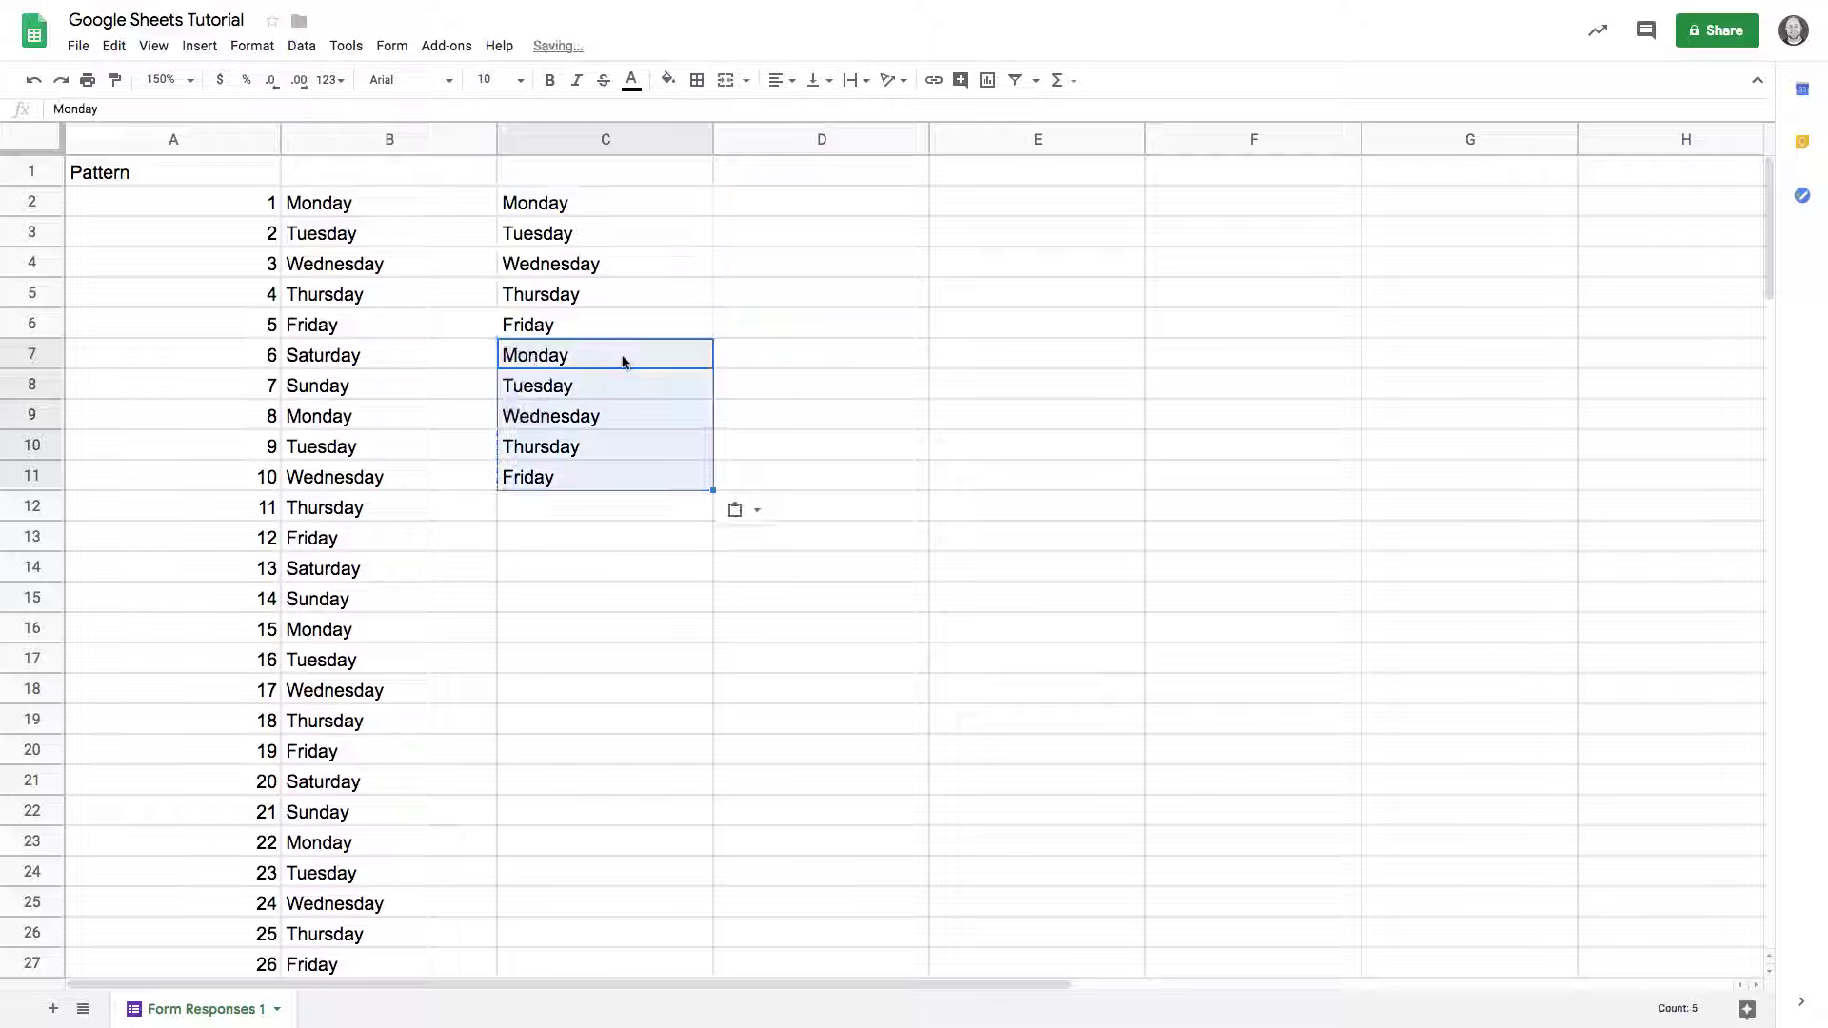
Extend the C2:C11 Monday–Friday list down to row 51, skipping weekends.
click(565, 204)
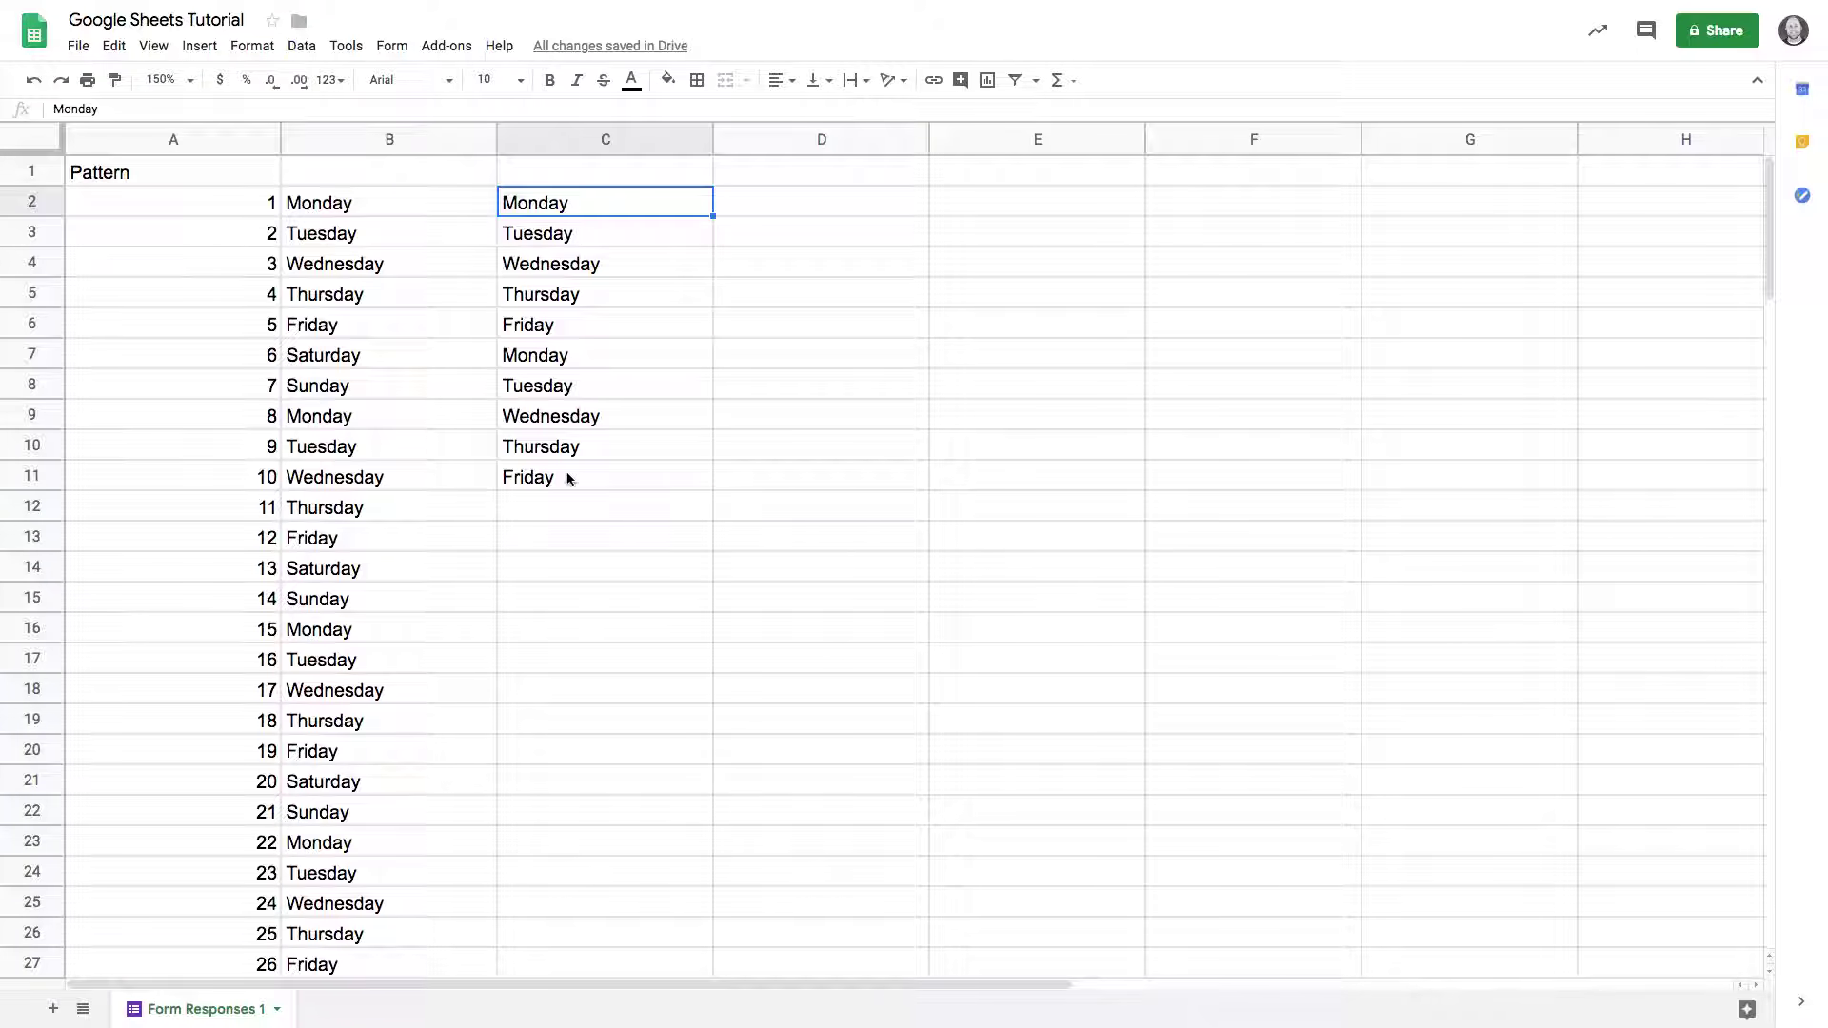
click(381, 362)
click(363, 397)
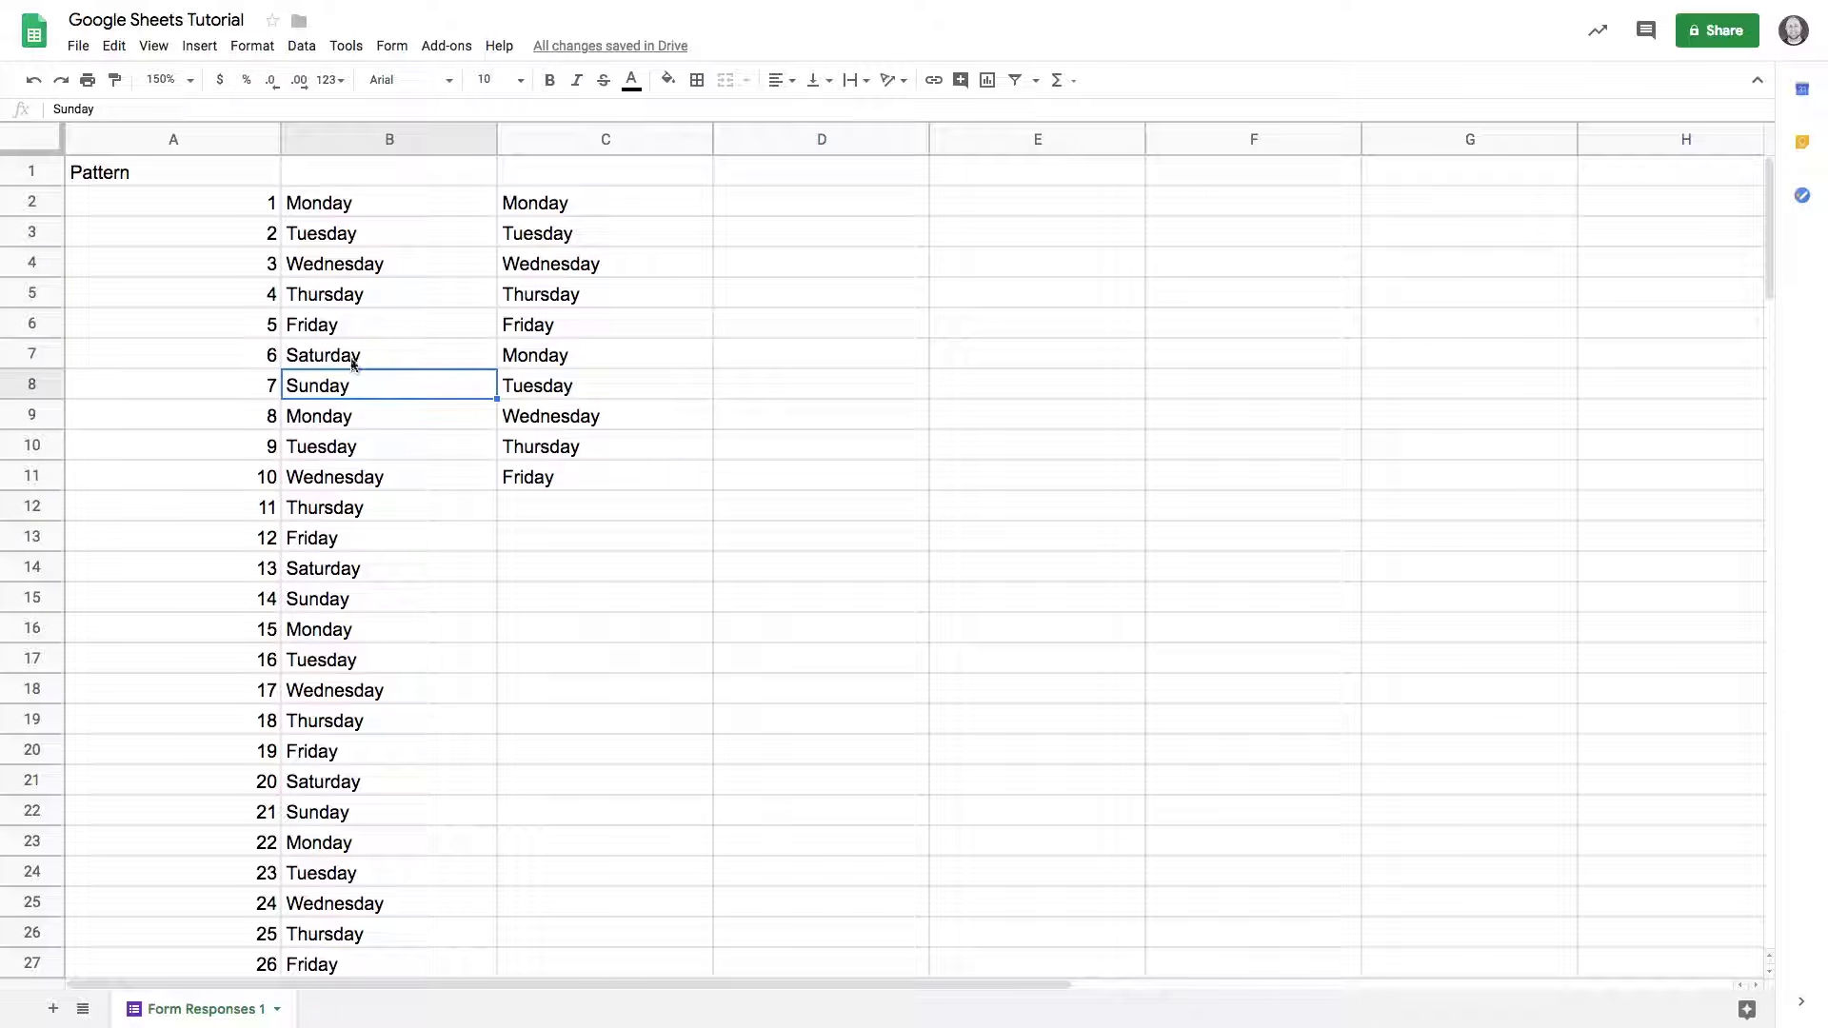
click(355, 359)
click(353, 393)
click(592, 205)
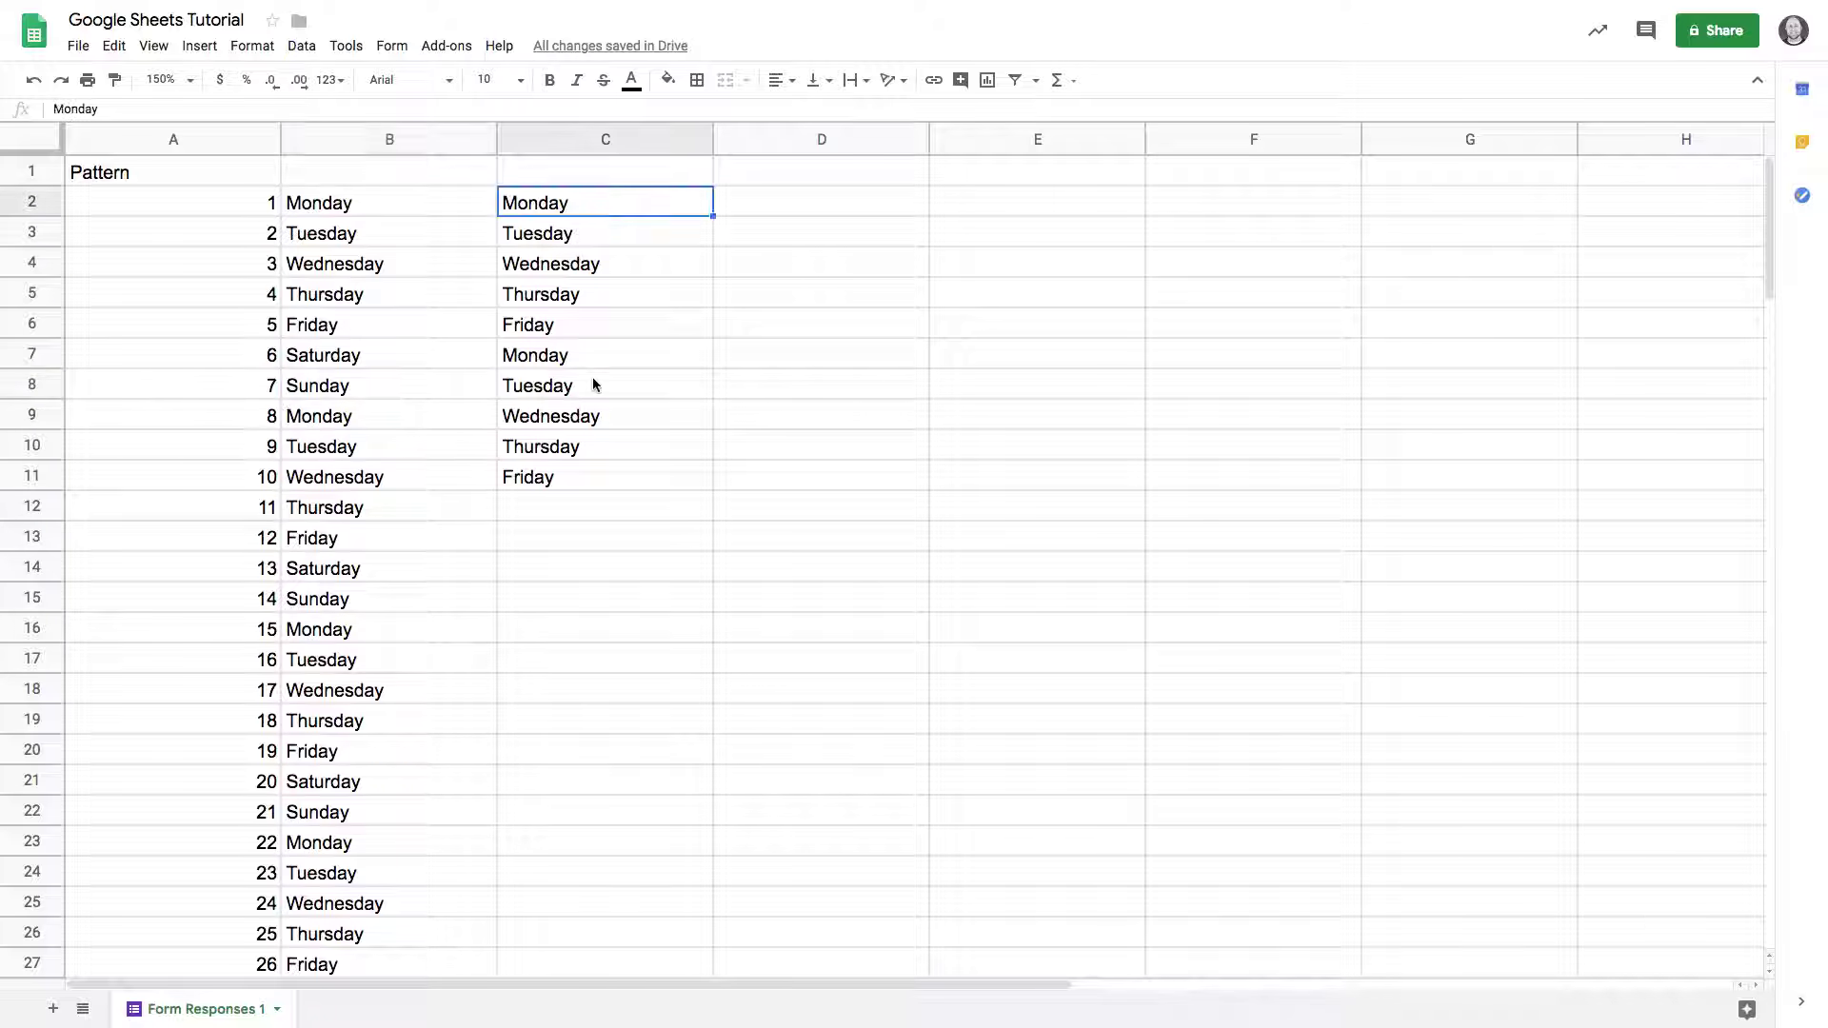
shift+click(591, 470)
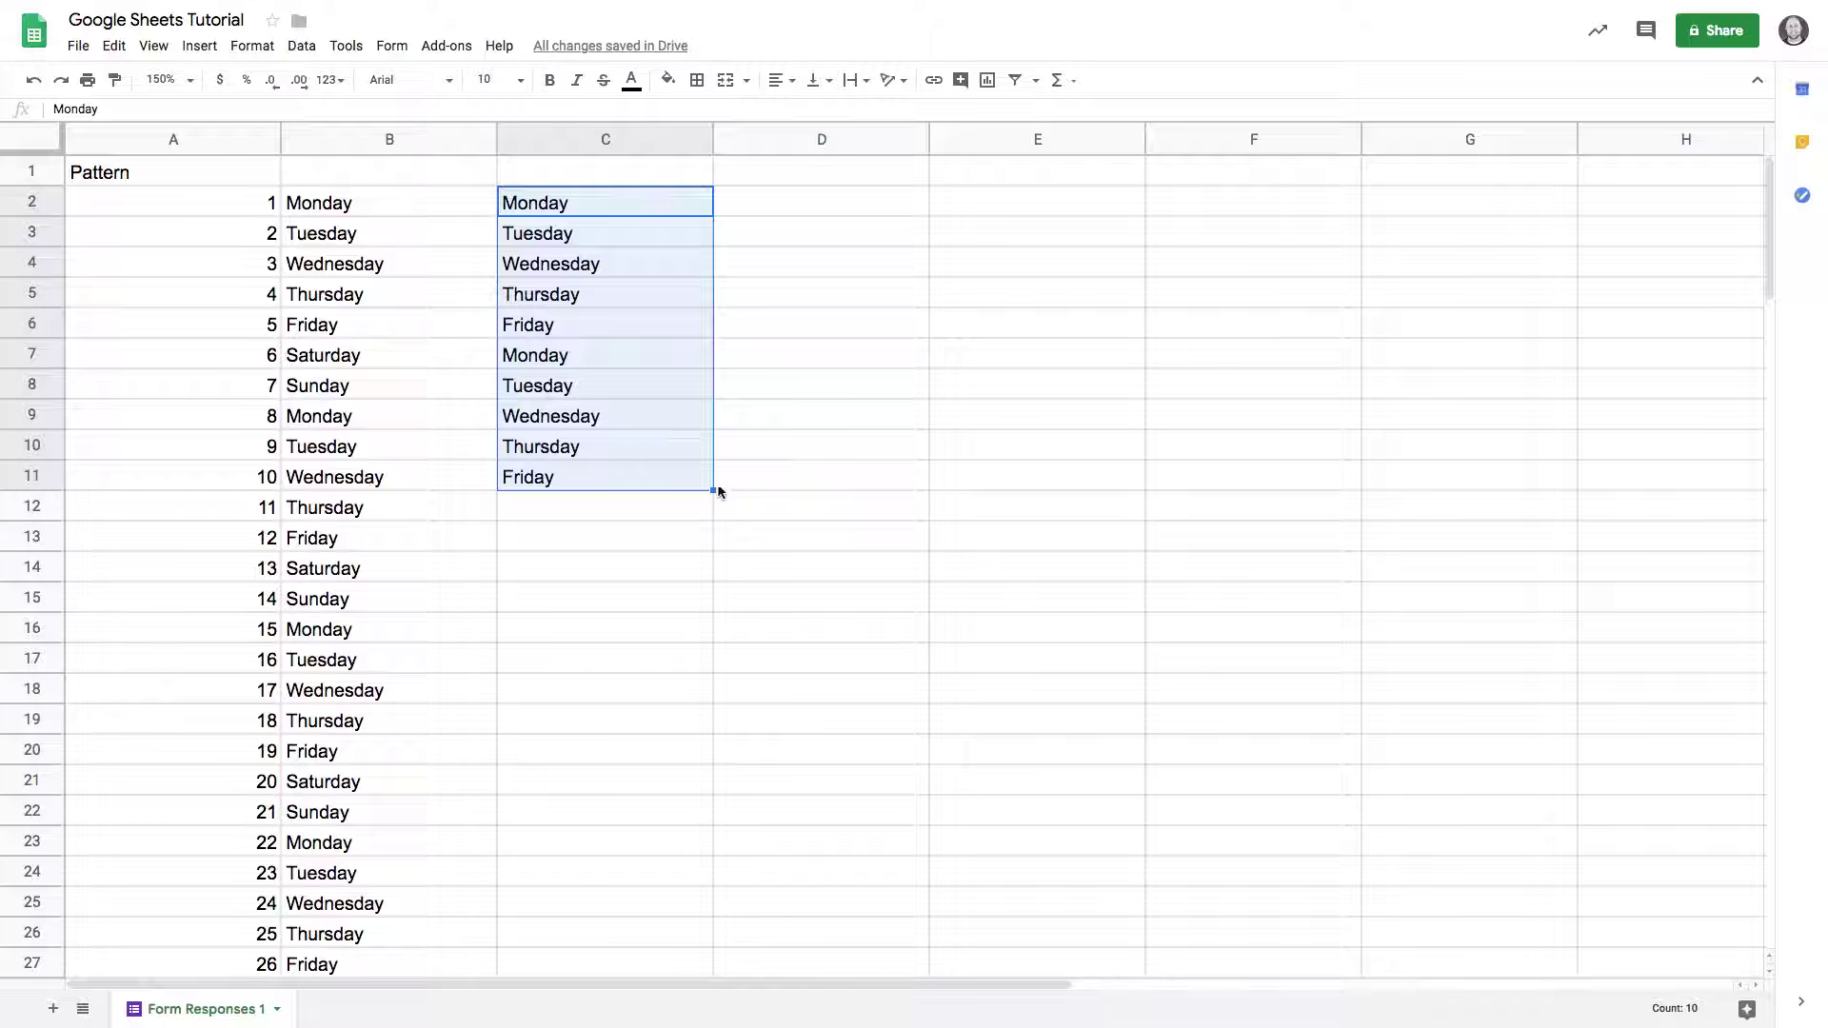
drag(714, 490, 638, 759)
scroll(638, 619, up, 10)
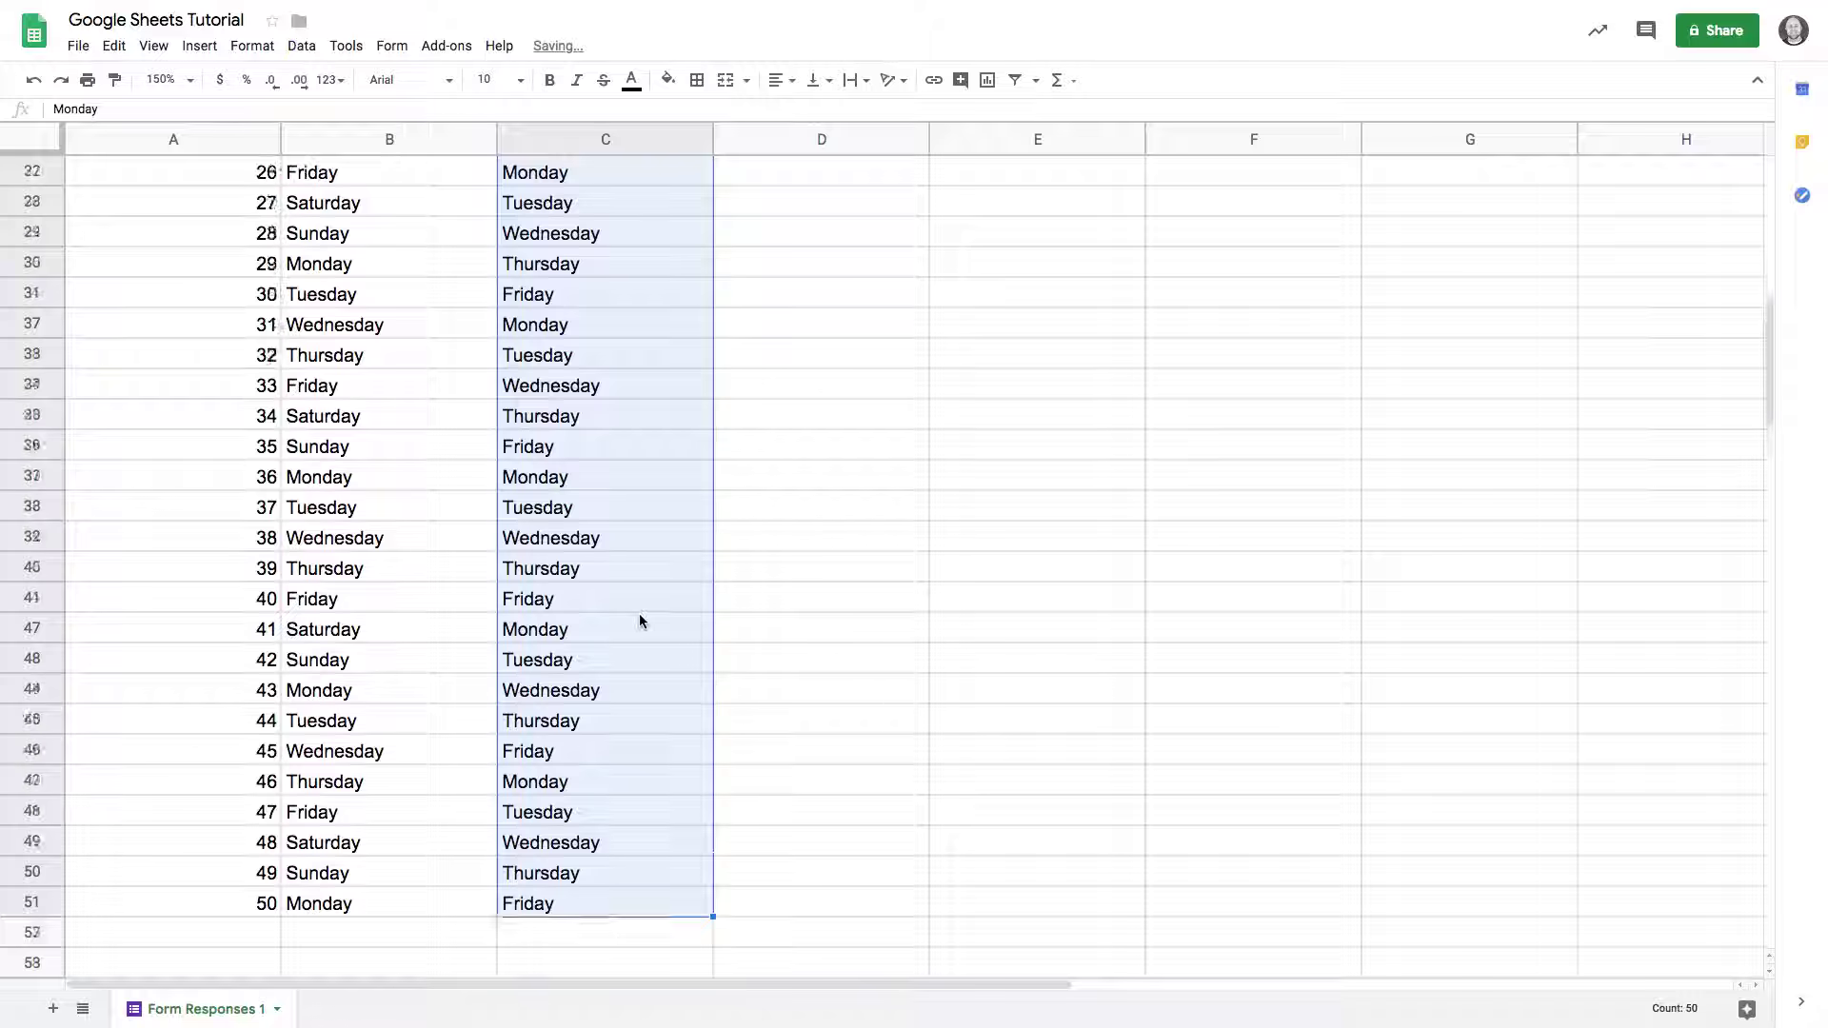
scroll(639, 620, up, 2)
click(544, 234)
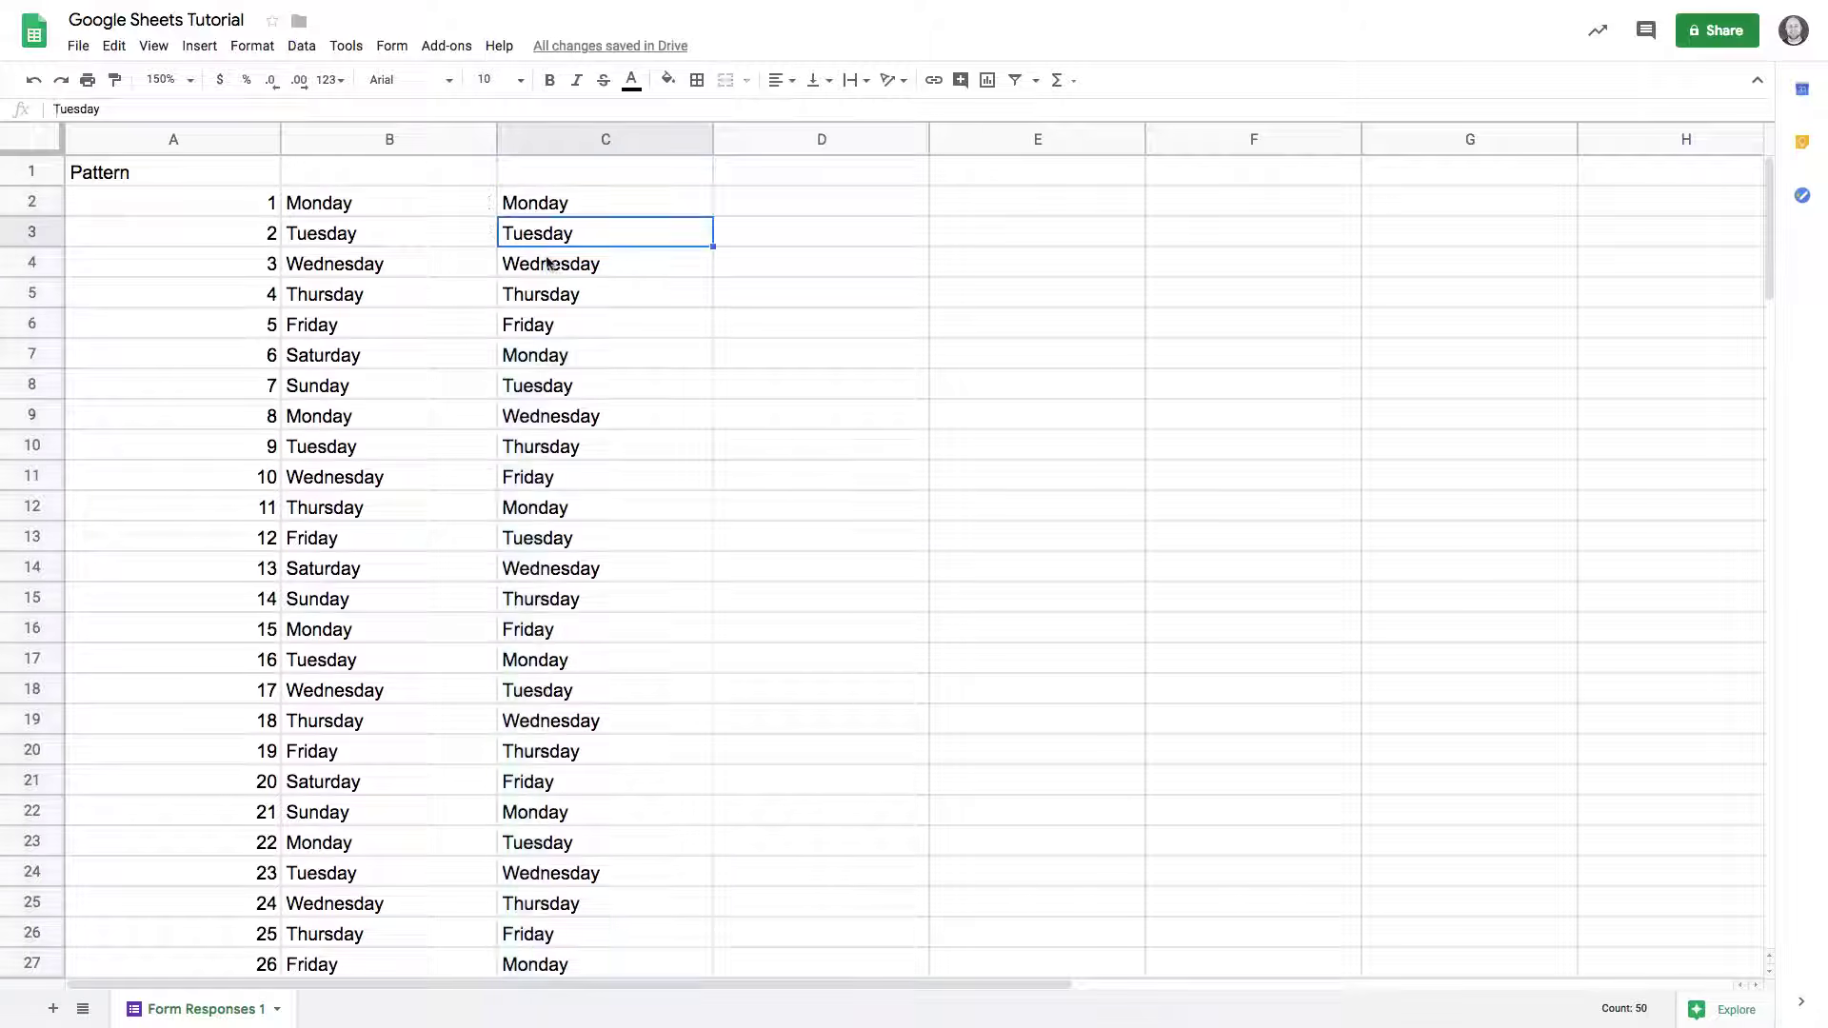
click(798, 205)
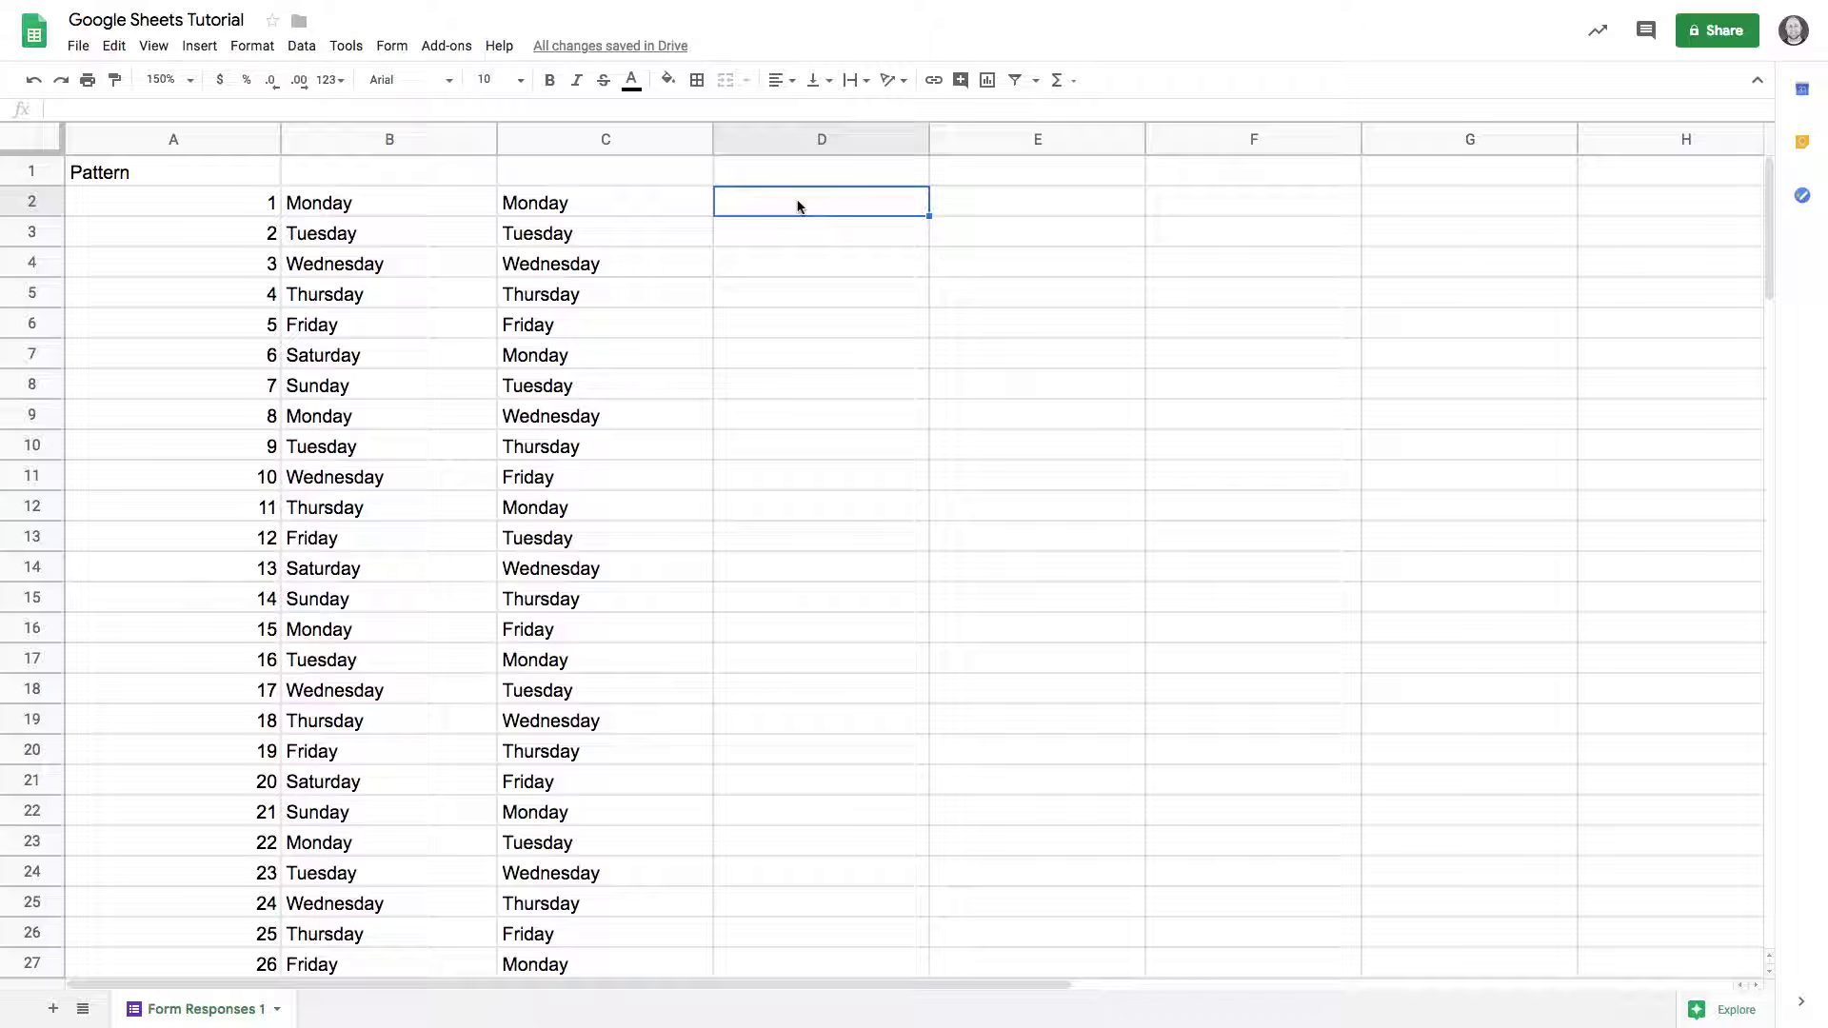
Enter 2/1 in D2 and fill consecutive dates down to 3/22 in row 51.
text(2/1)
key(Return)
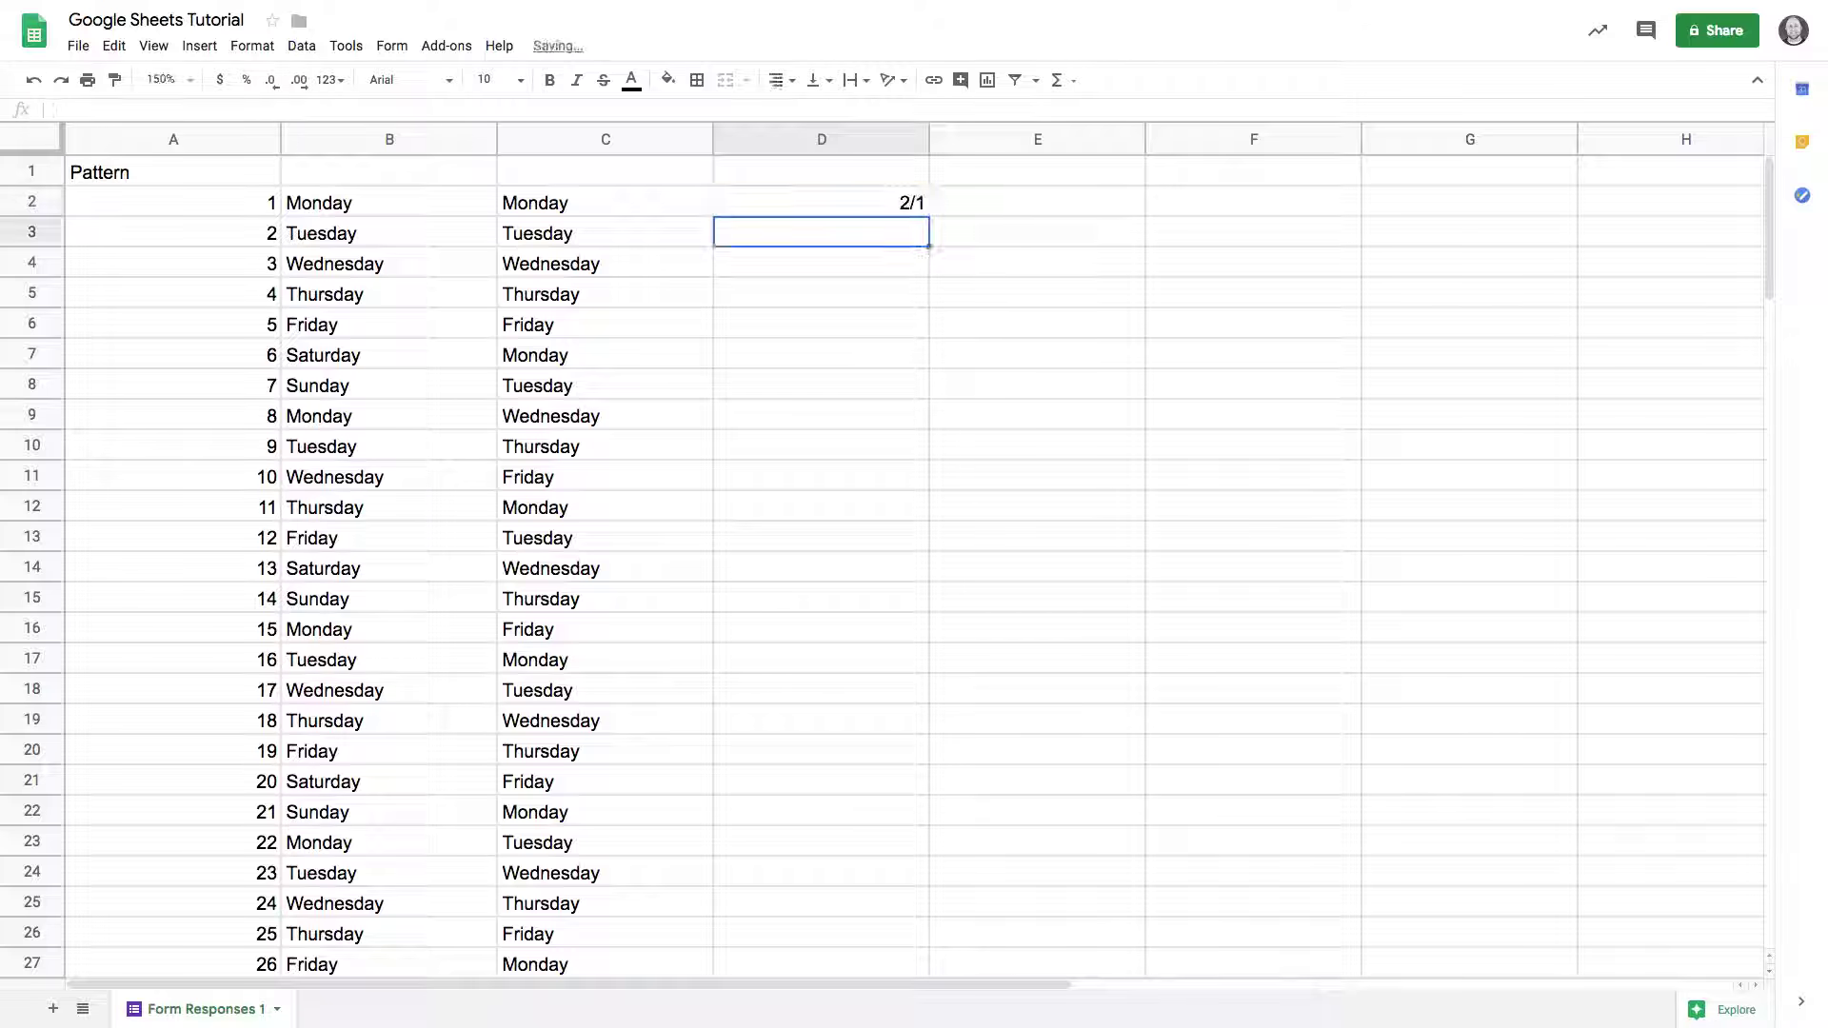
click(901, 197)
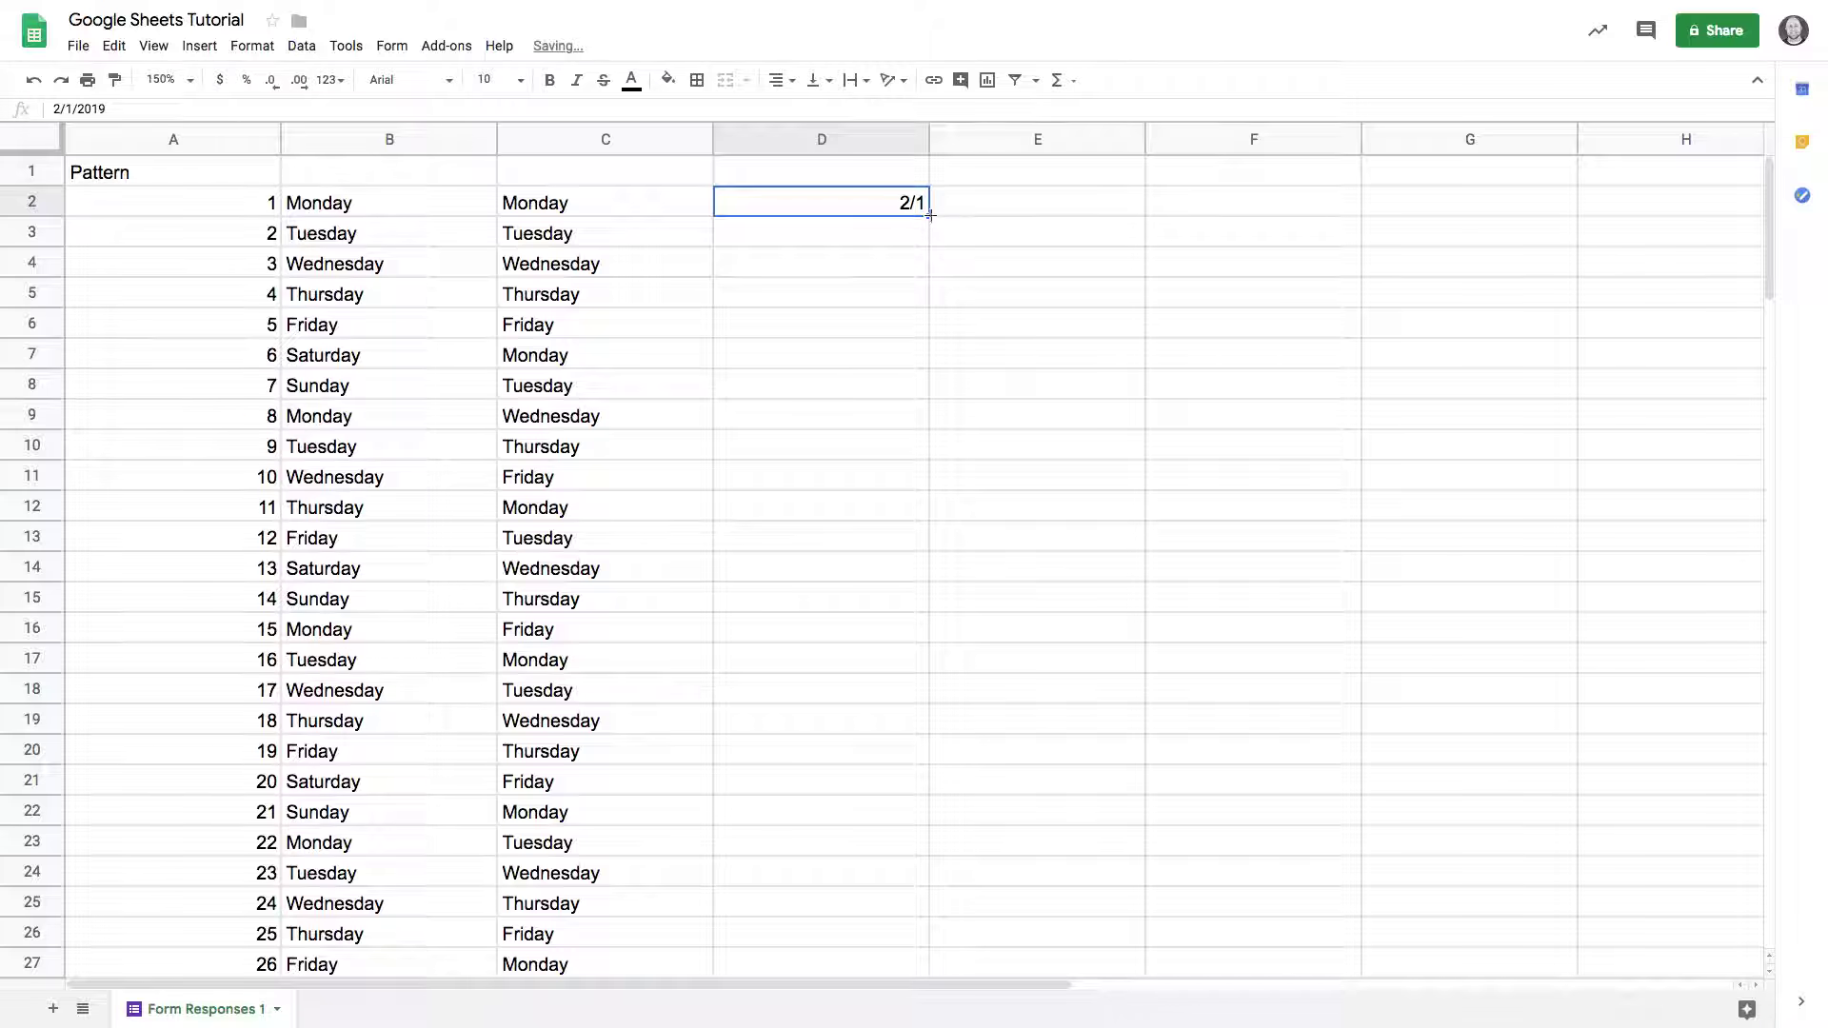
drag(928, 217, 905, 758)
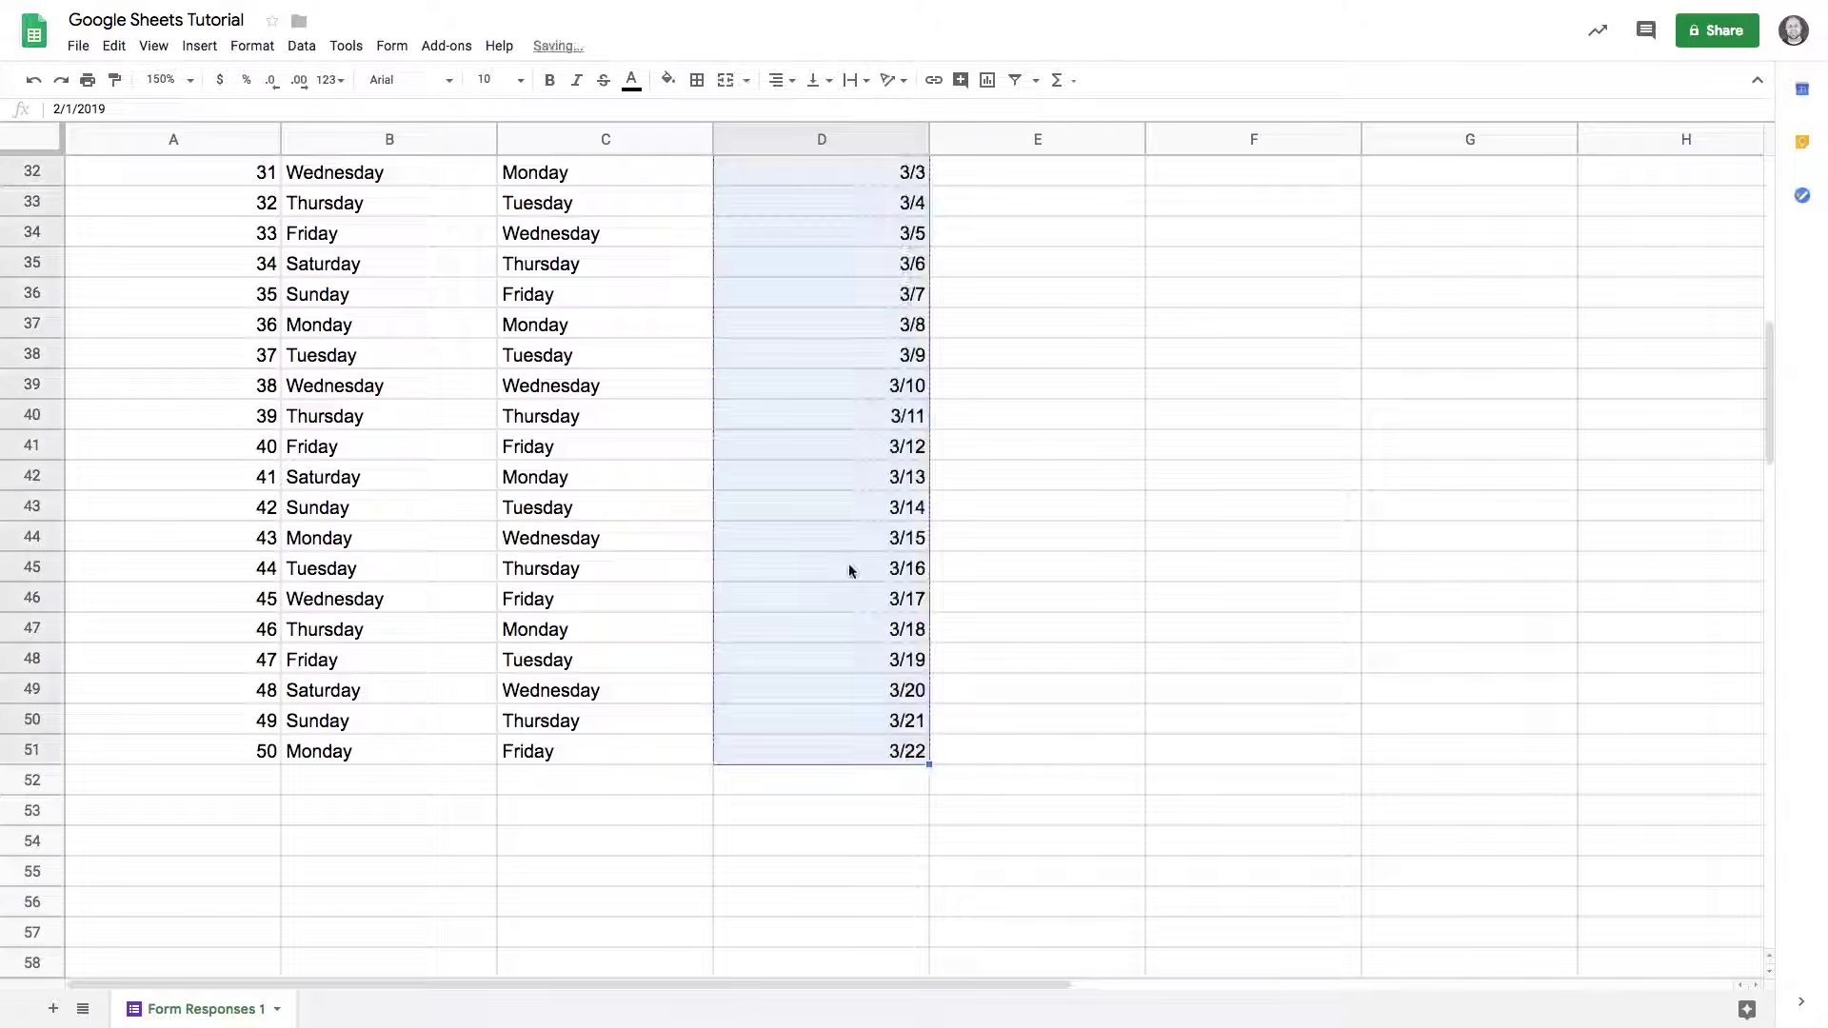
scroll(853, 570, up, 9)
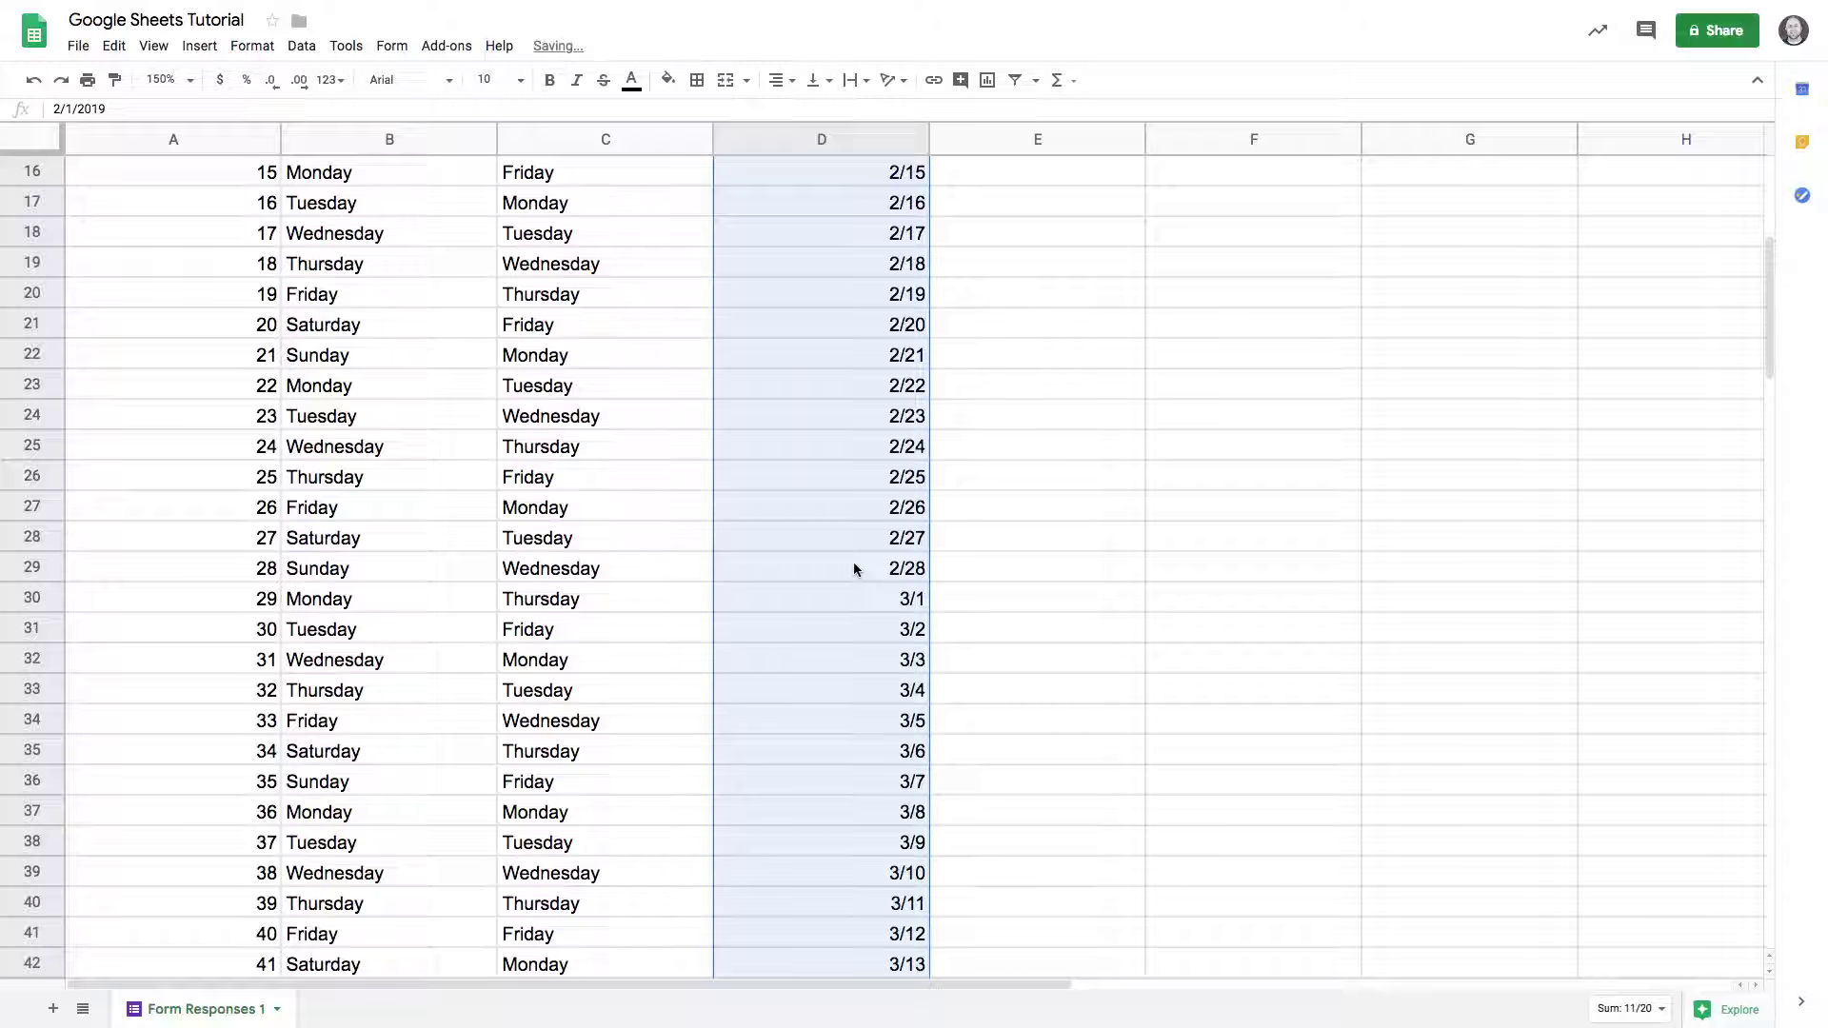
scroll(853, 569, up, 1)
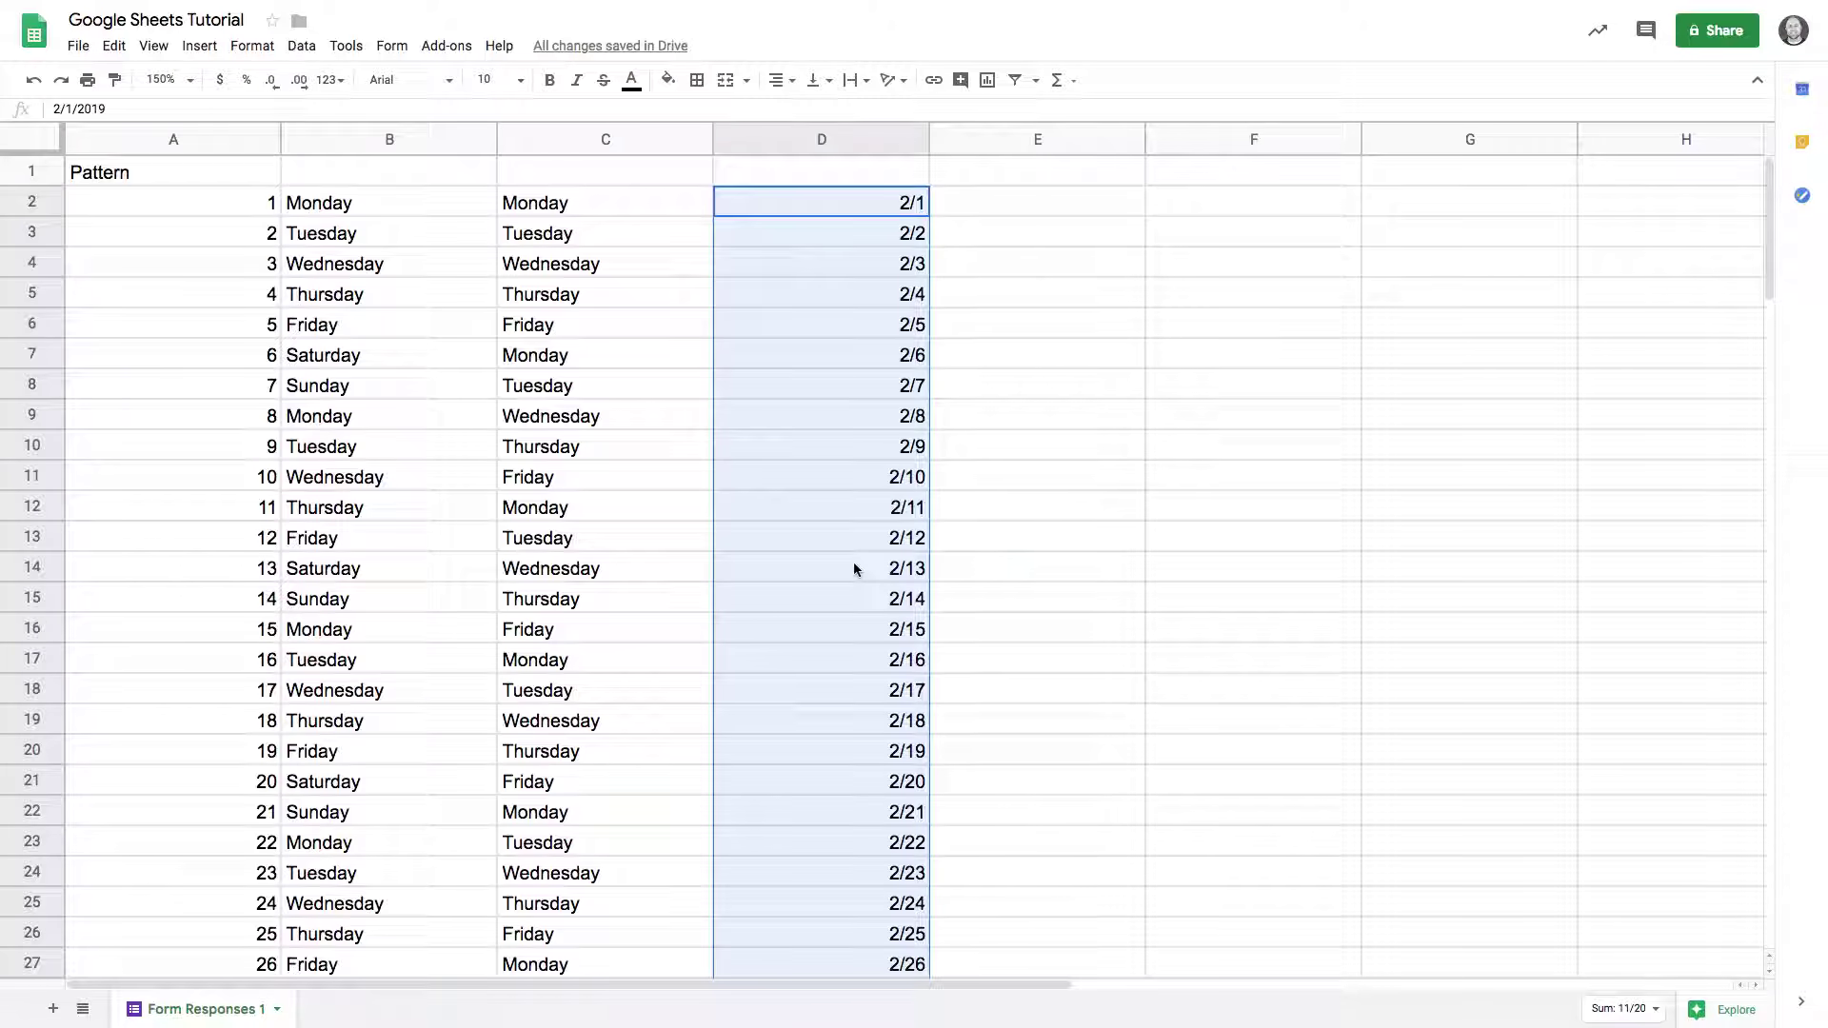
click(973, 208)
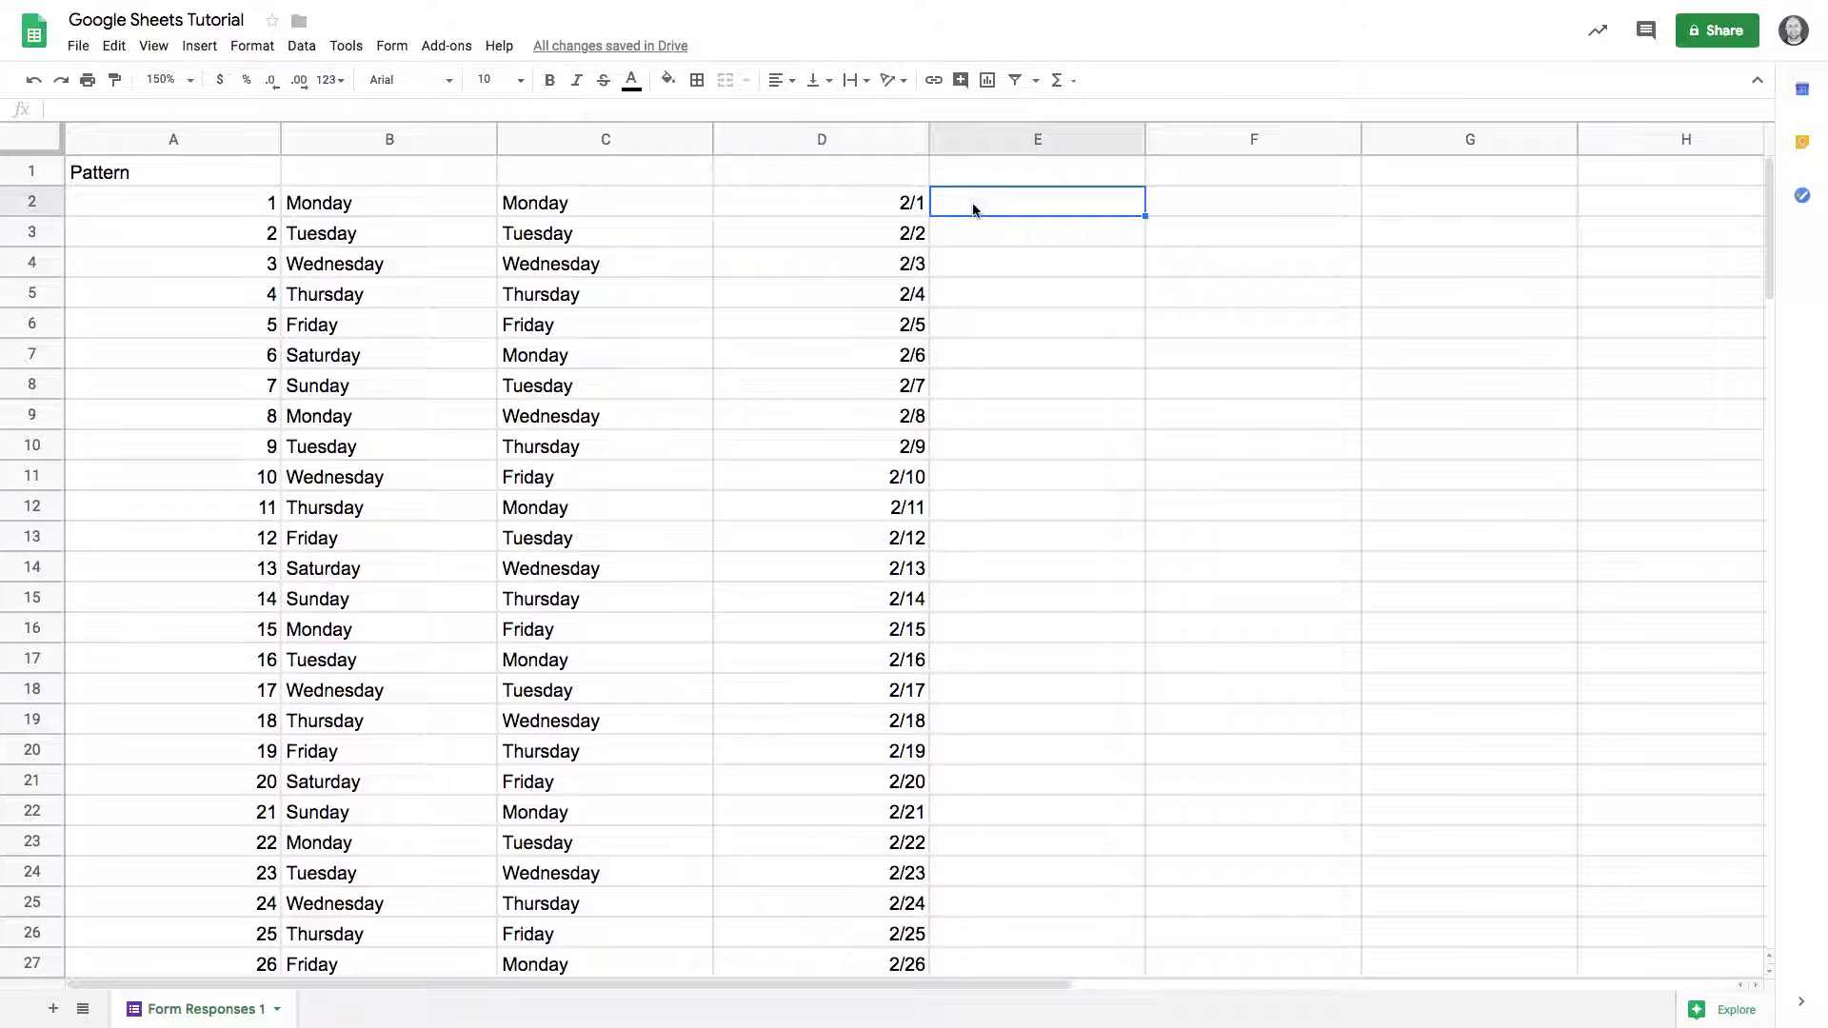
Enter 1 in E2 and 2 in E3.
text(1)
key(Return)
text(2)
key(Return)
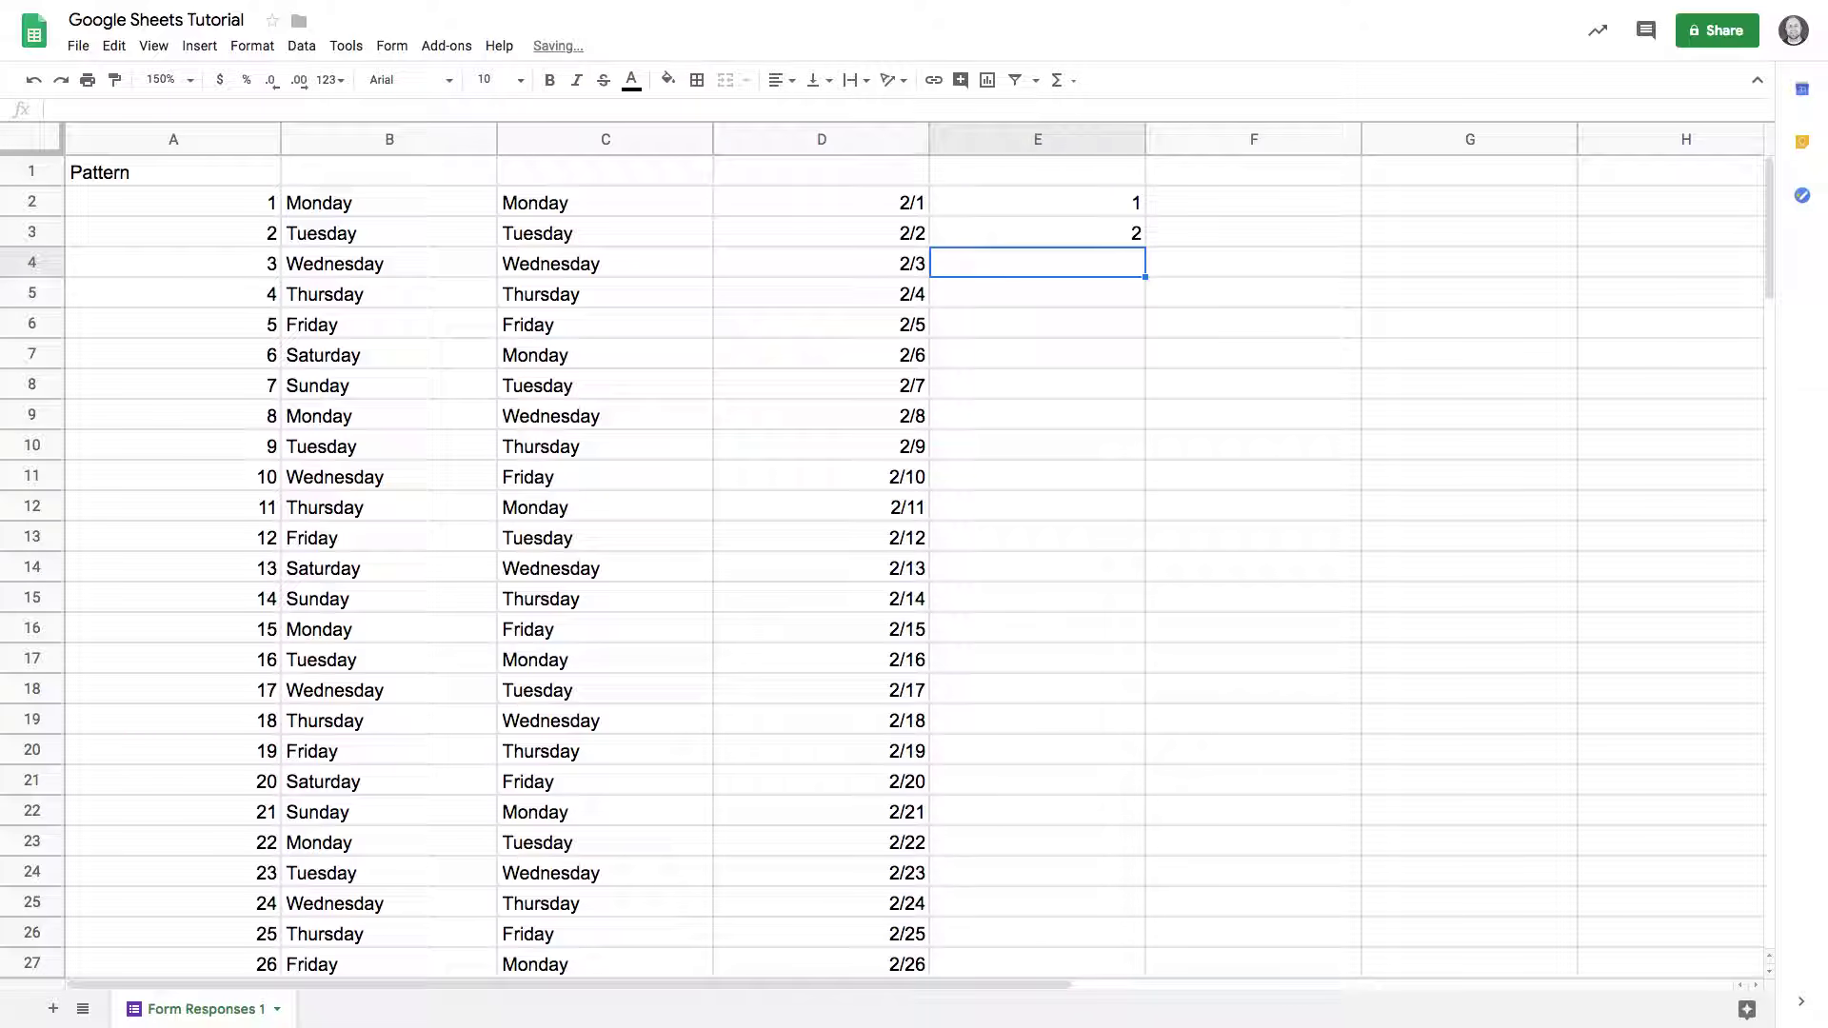
Auto-fill E2:E3 down column E so it reaches 50 at row 51, then check that row.
drag(1060, 191, 1148, 295)
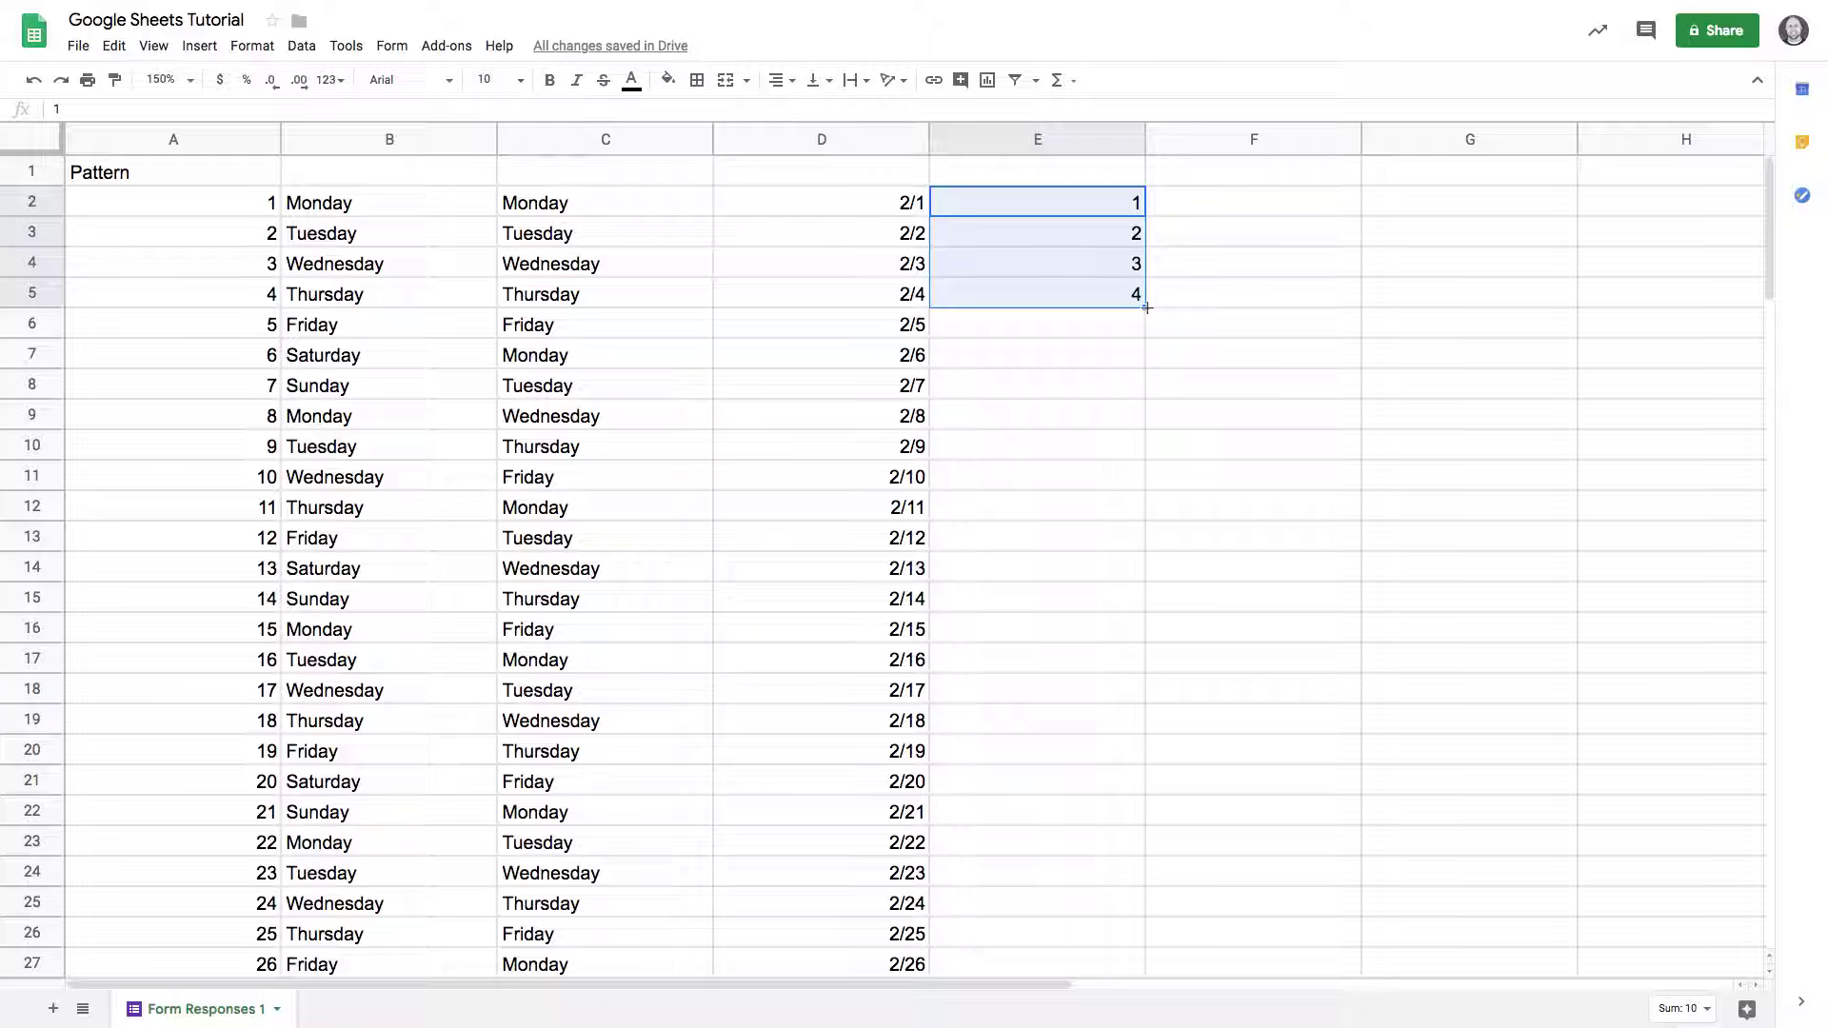
double_click(1146, 306)
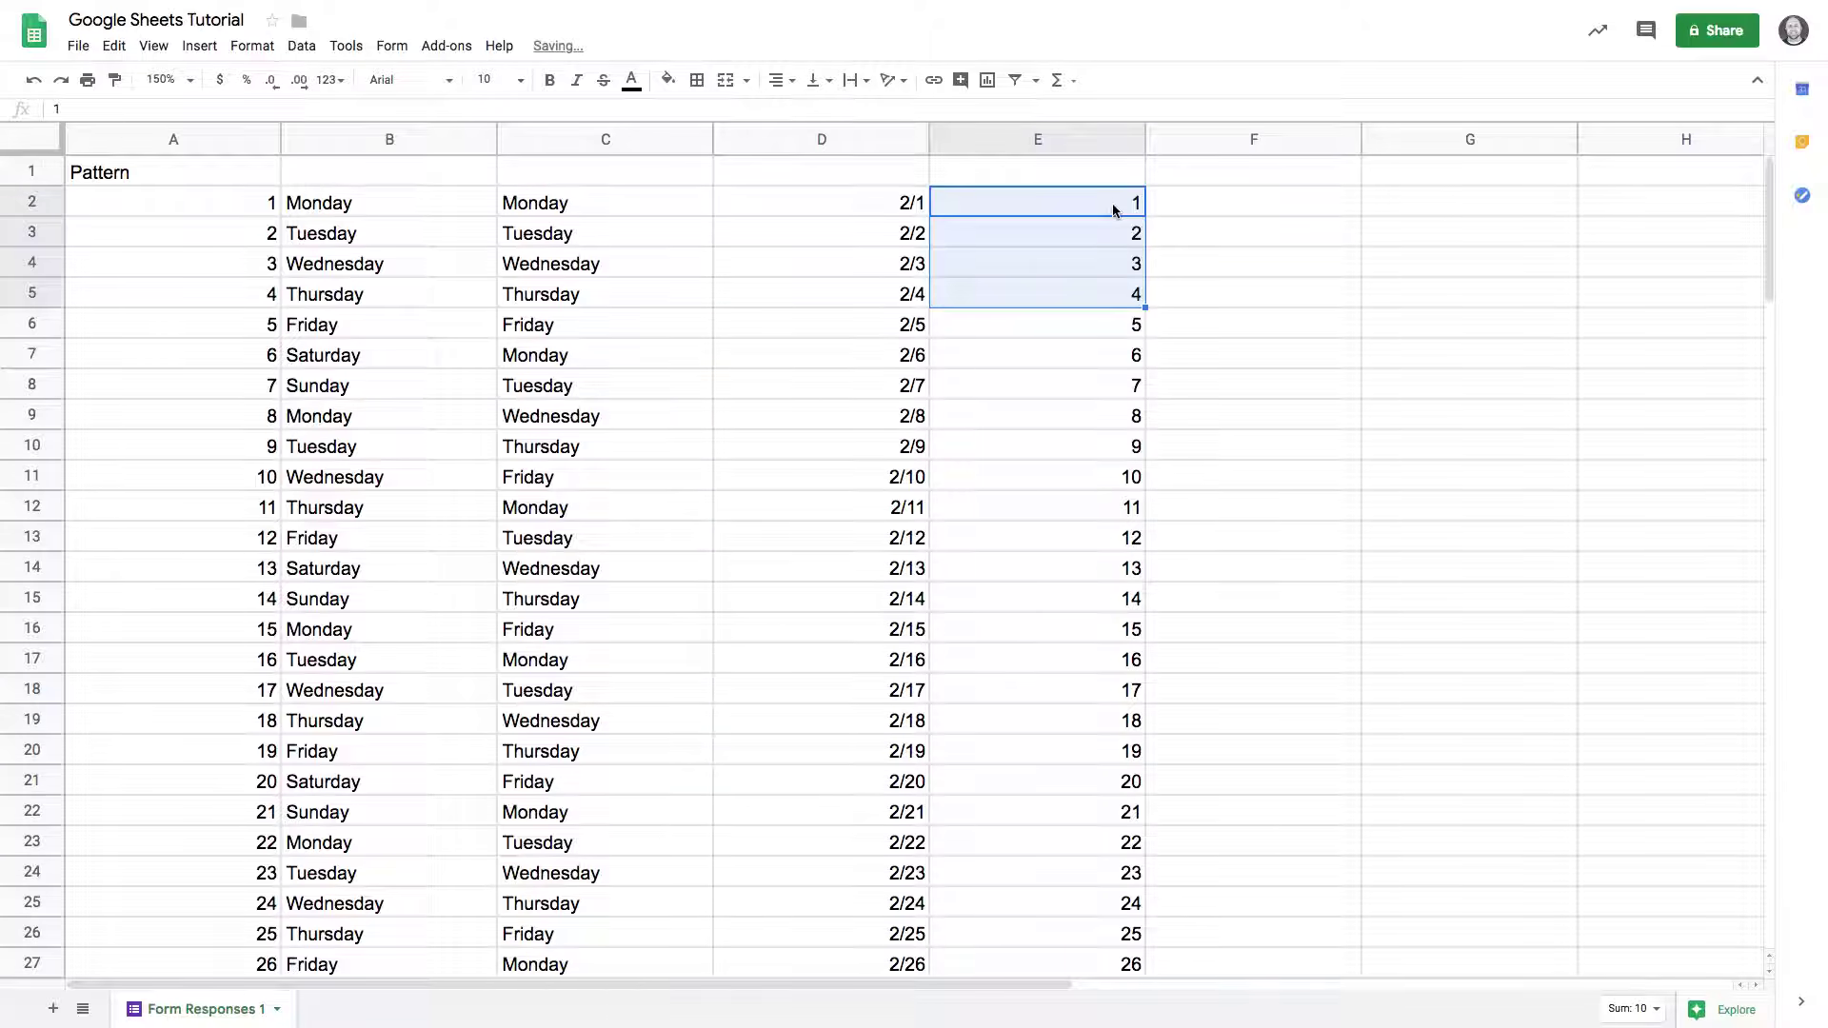
scroll(1113, 205, down, 6)
scroll(1116, 214, down, 6)
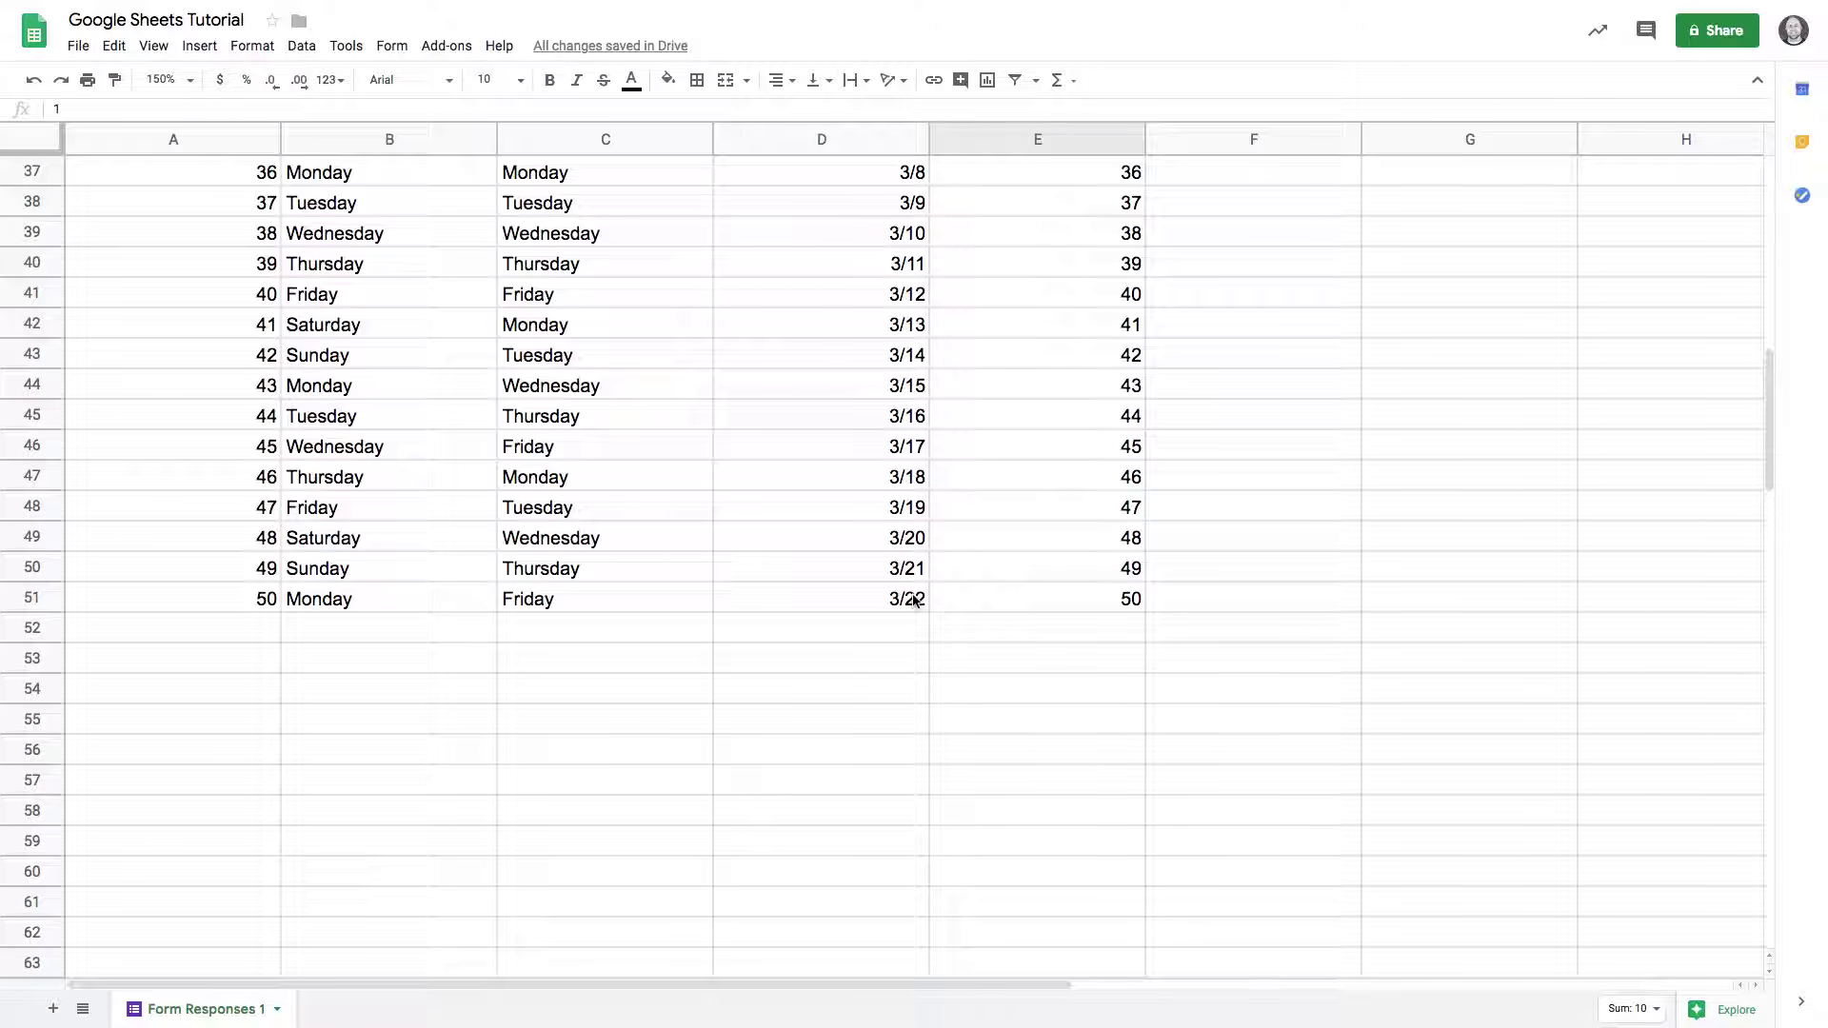
click(43, 597)
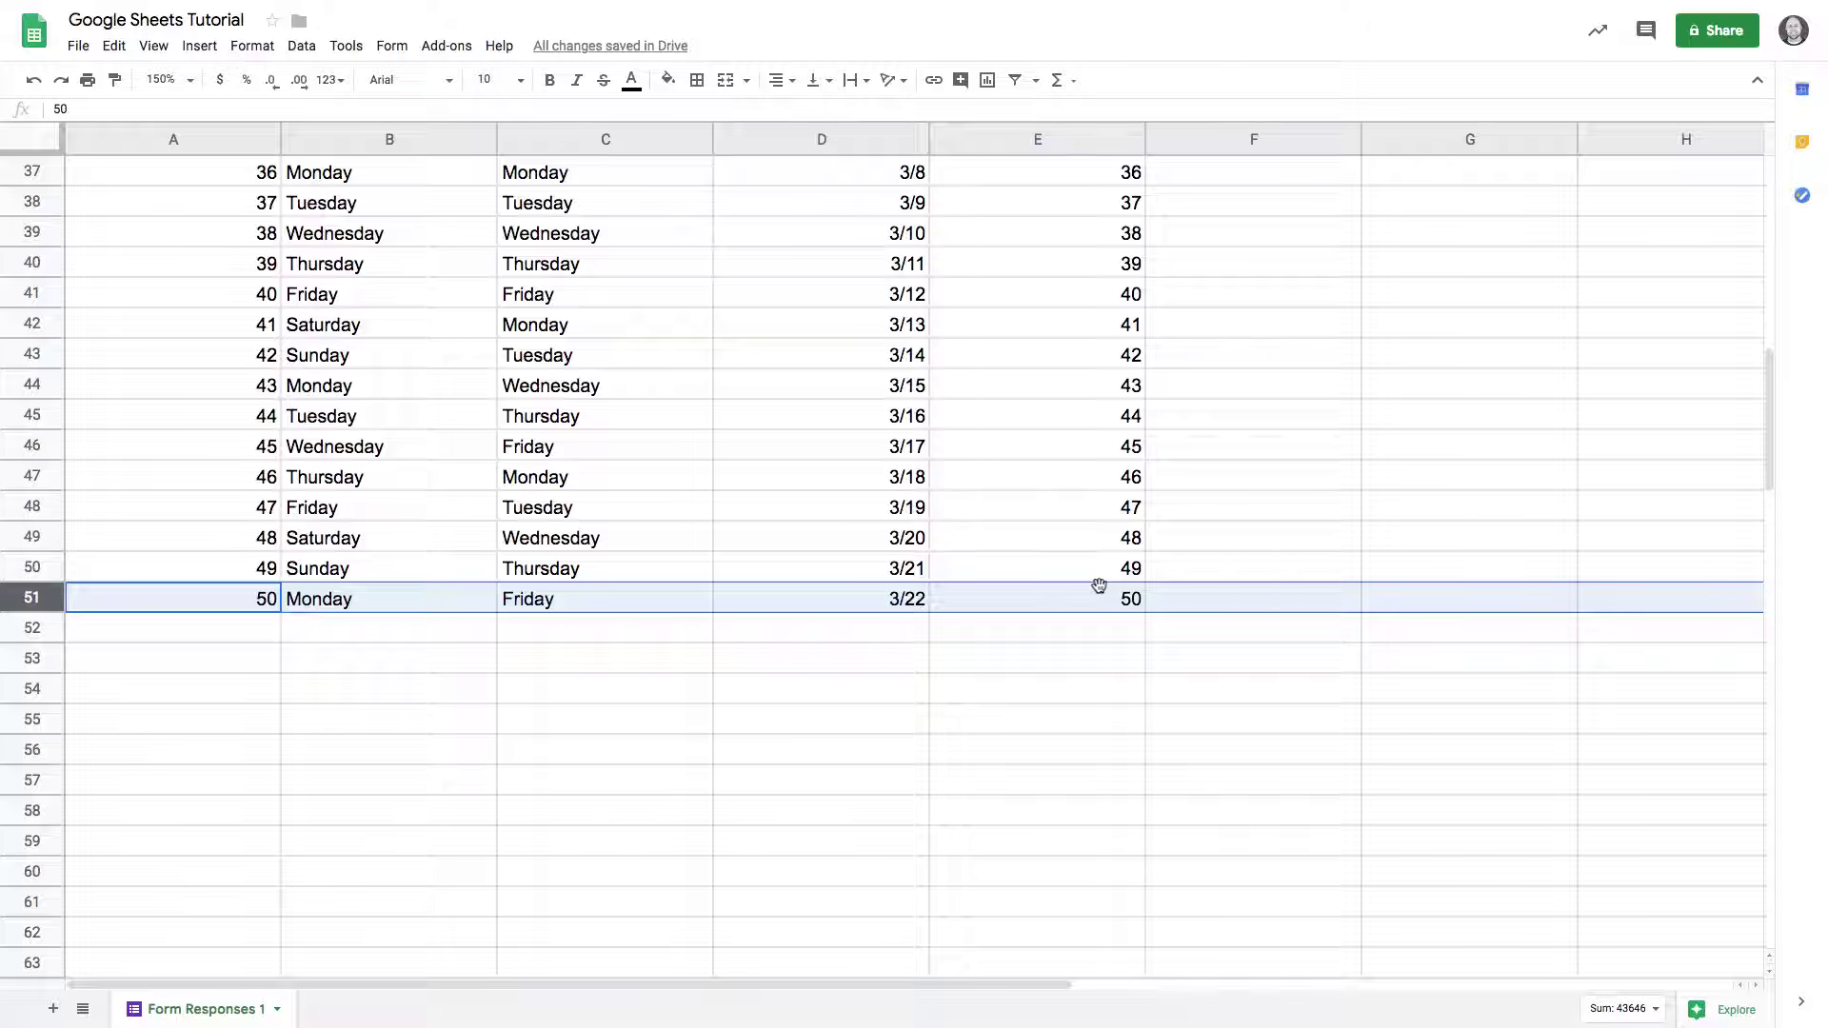
scroll(1096, 585, up, 10)
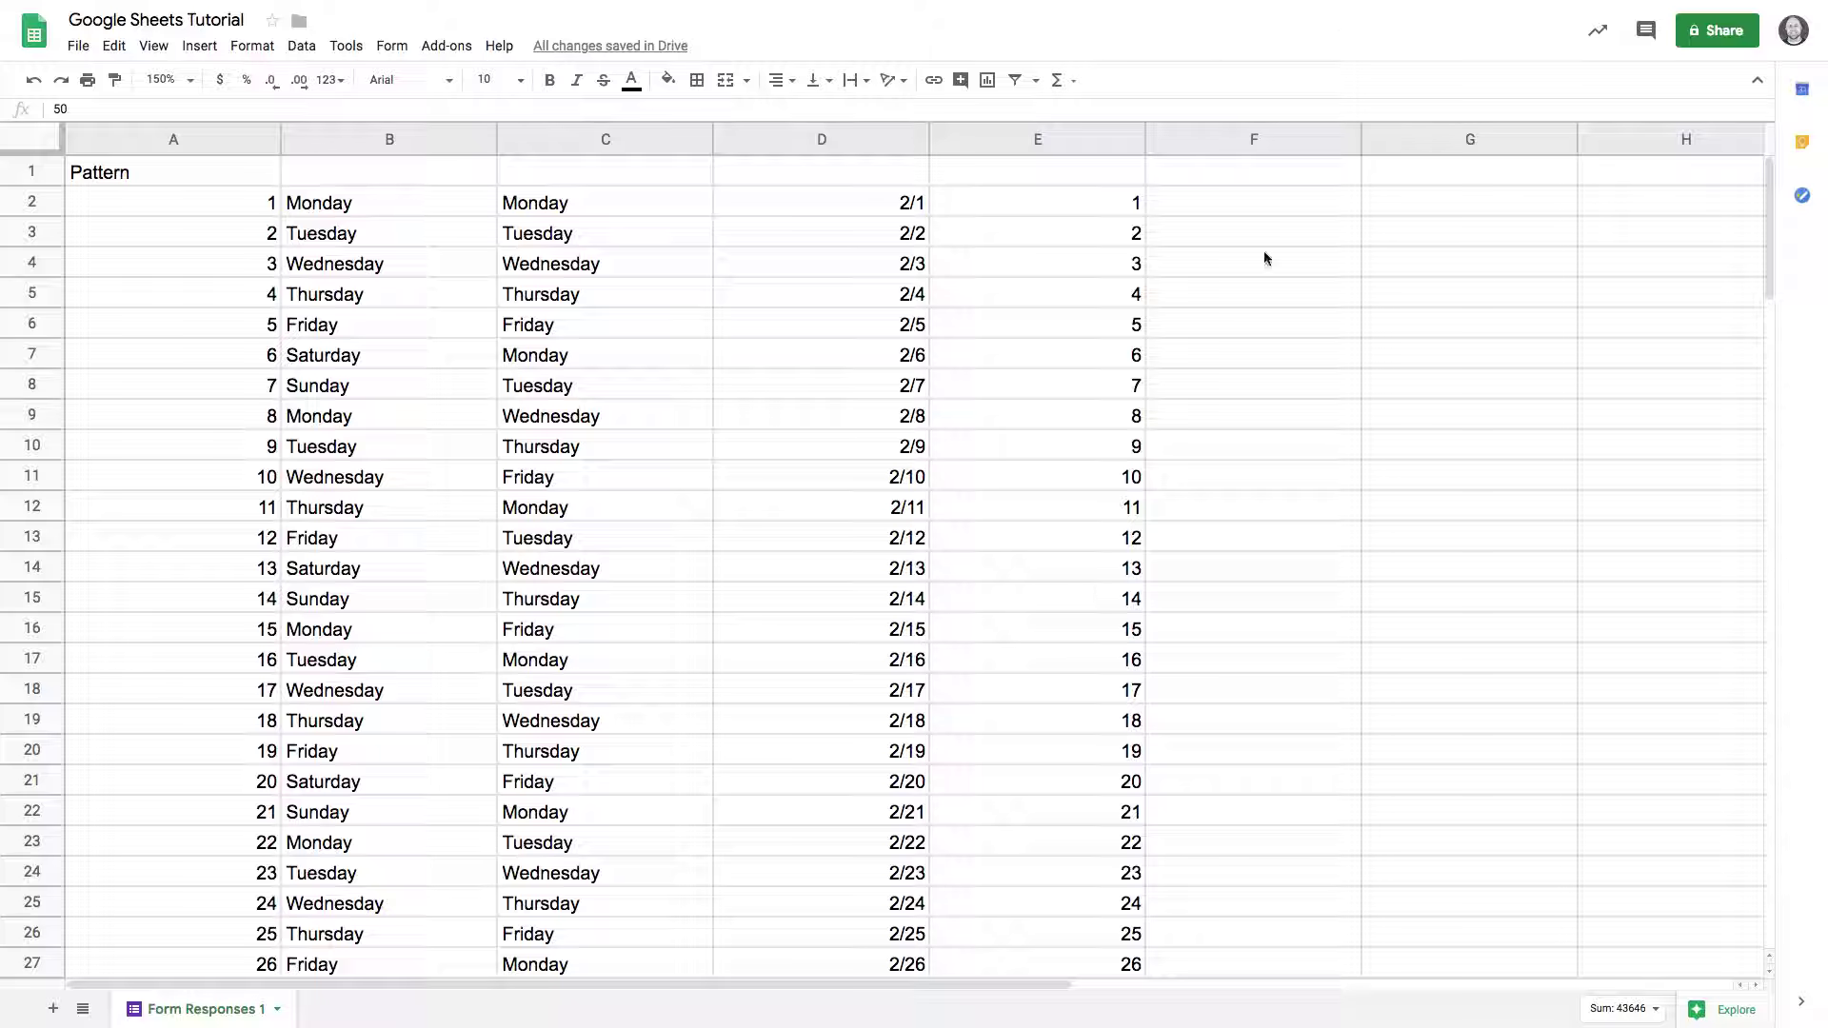
Enter Boy in F2 and Girl in F3, then auto-fill the alternating pair down column F.
click(1229, 205)
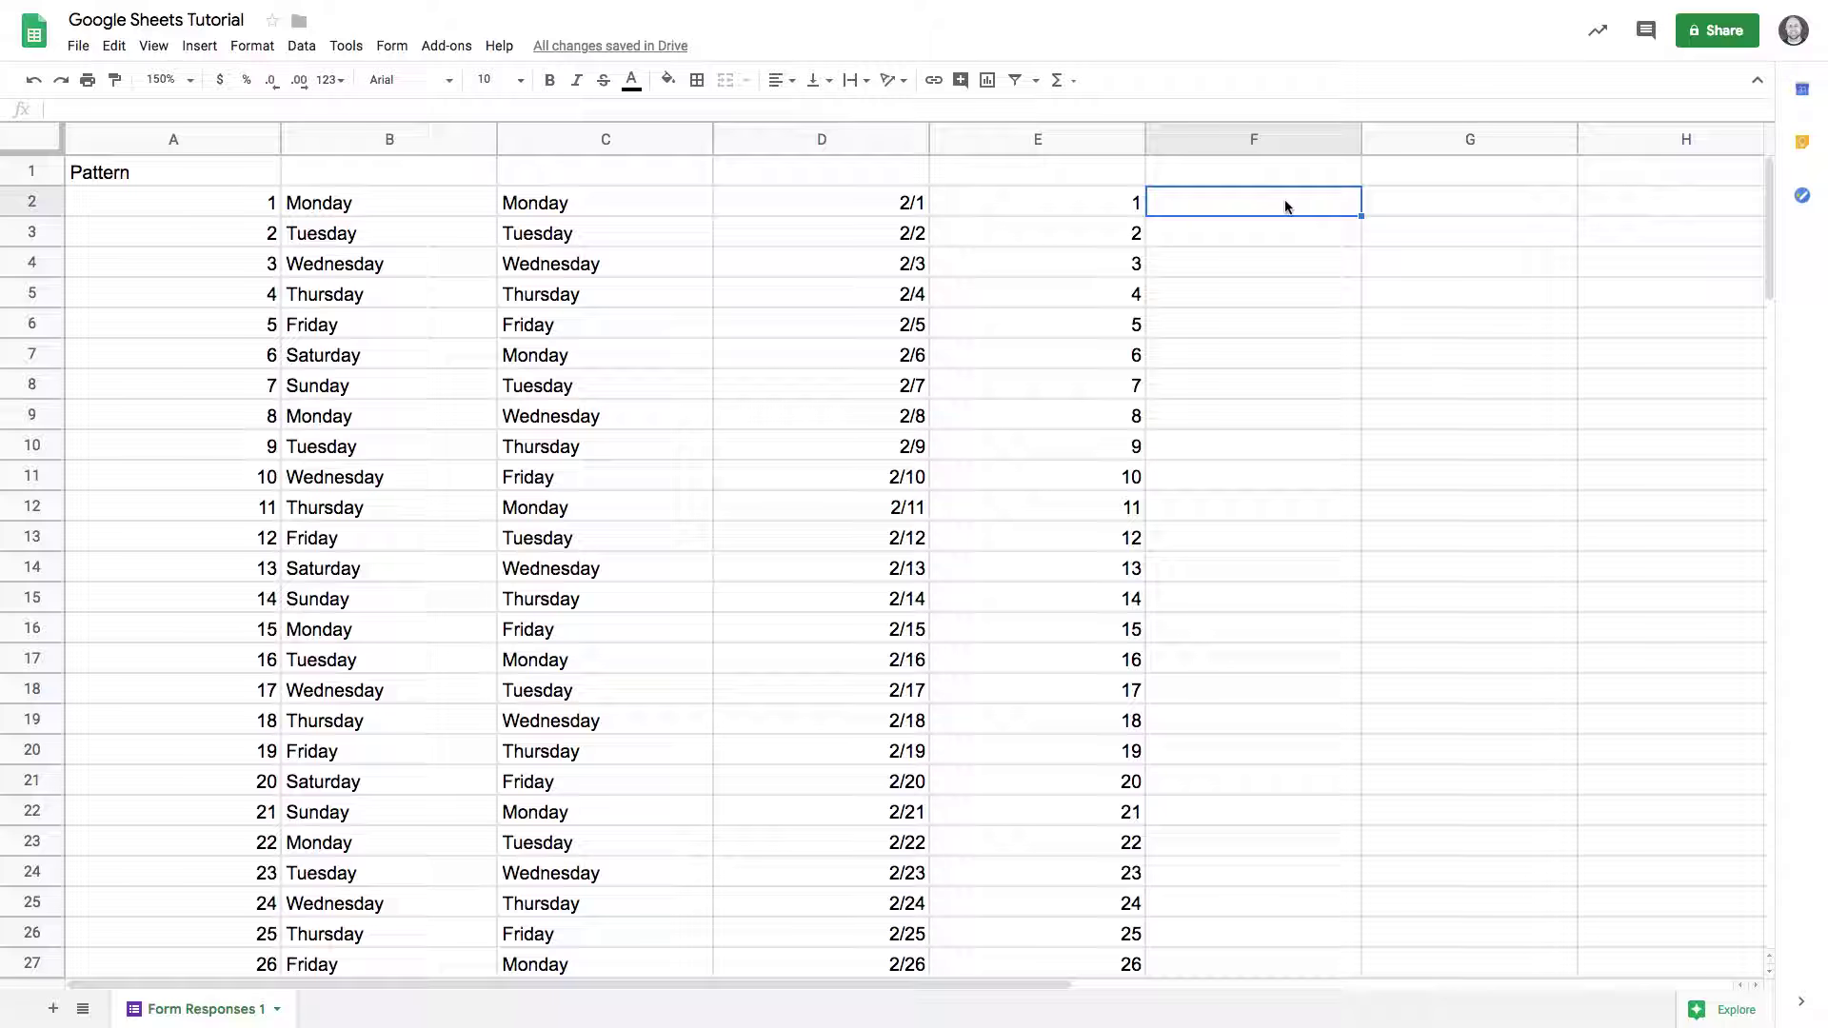
text(Boy)
key(Return)
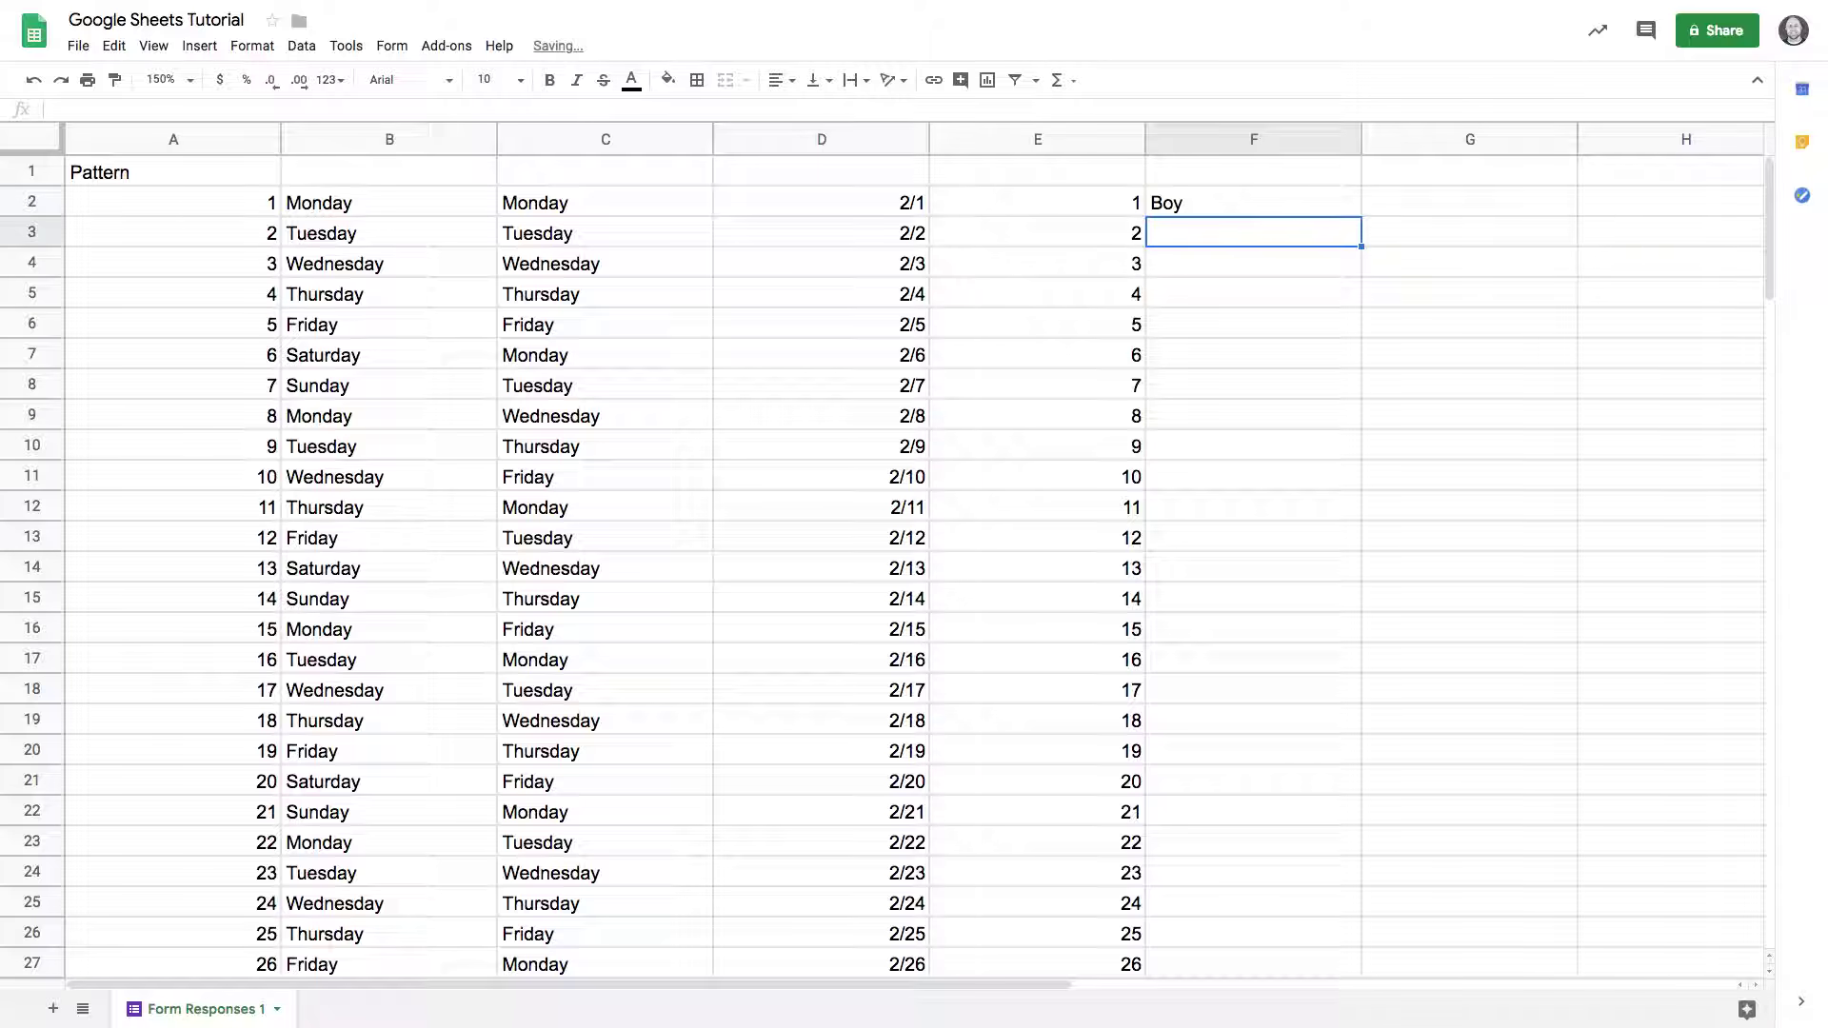
text(Girl)
key(Return)
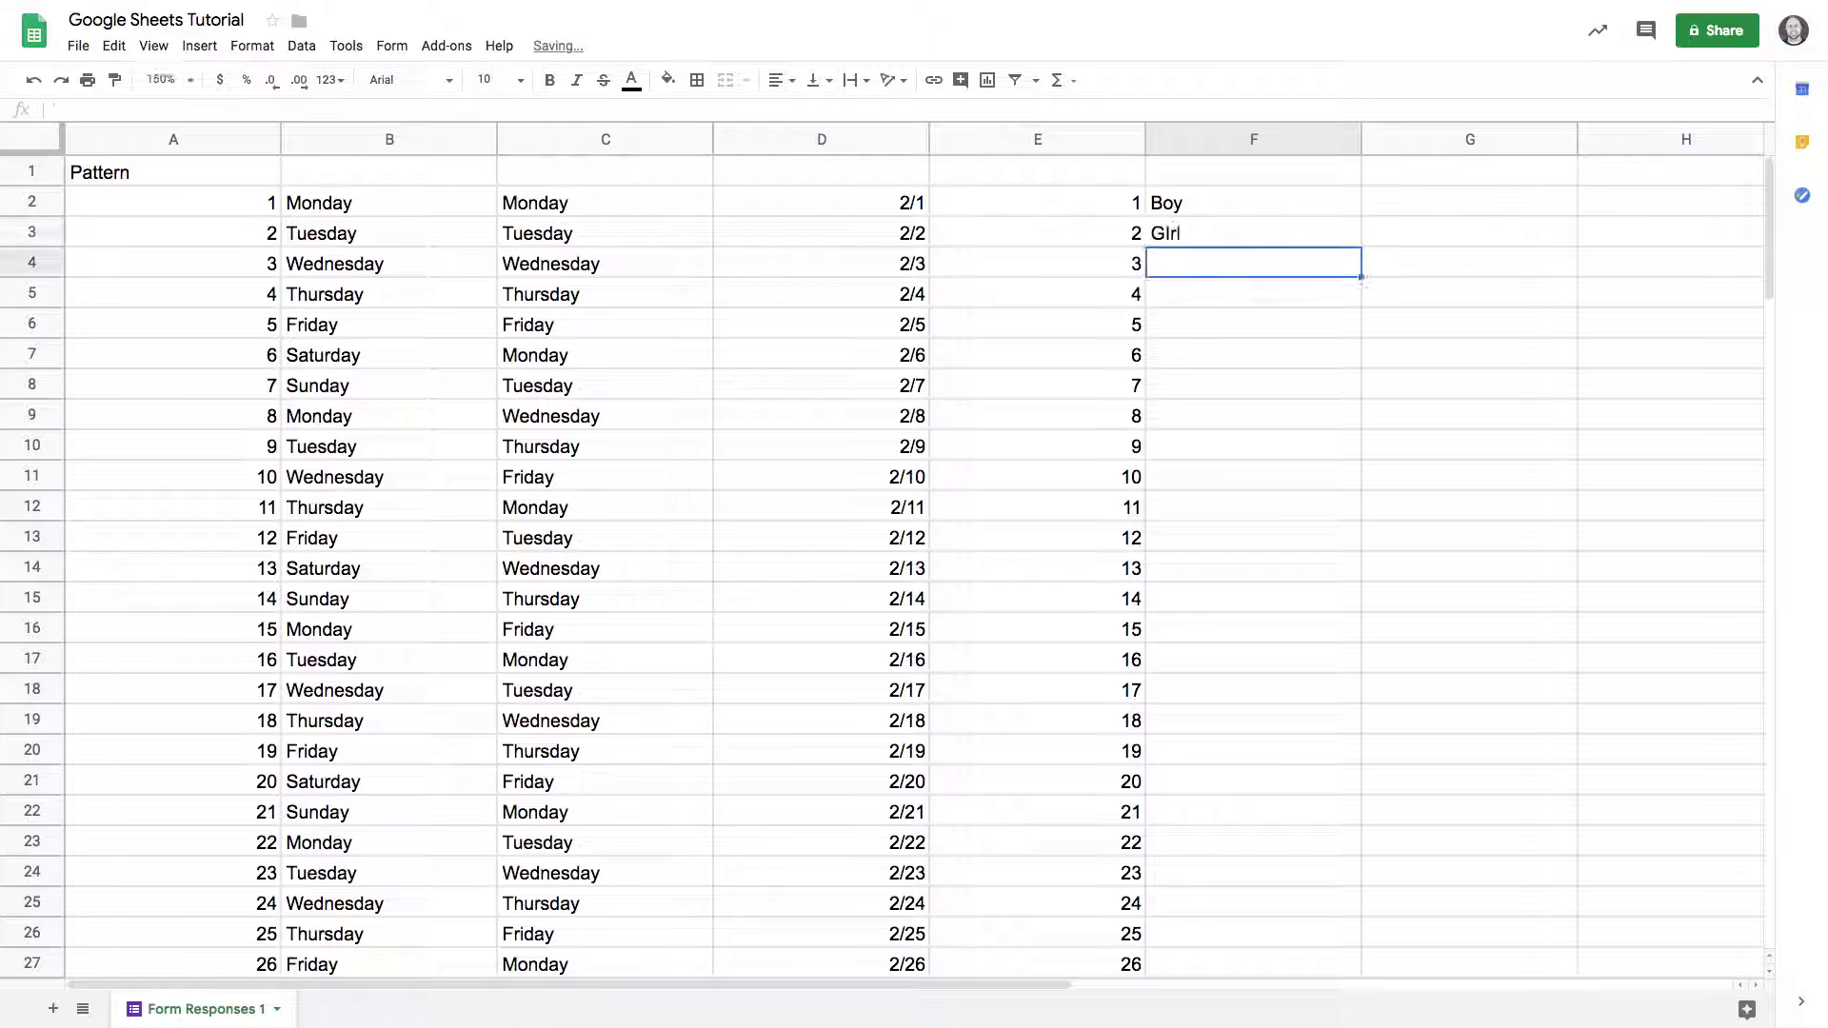
double_click(1195, 232)
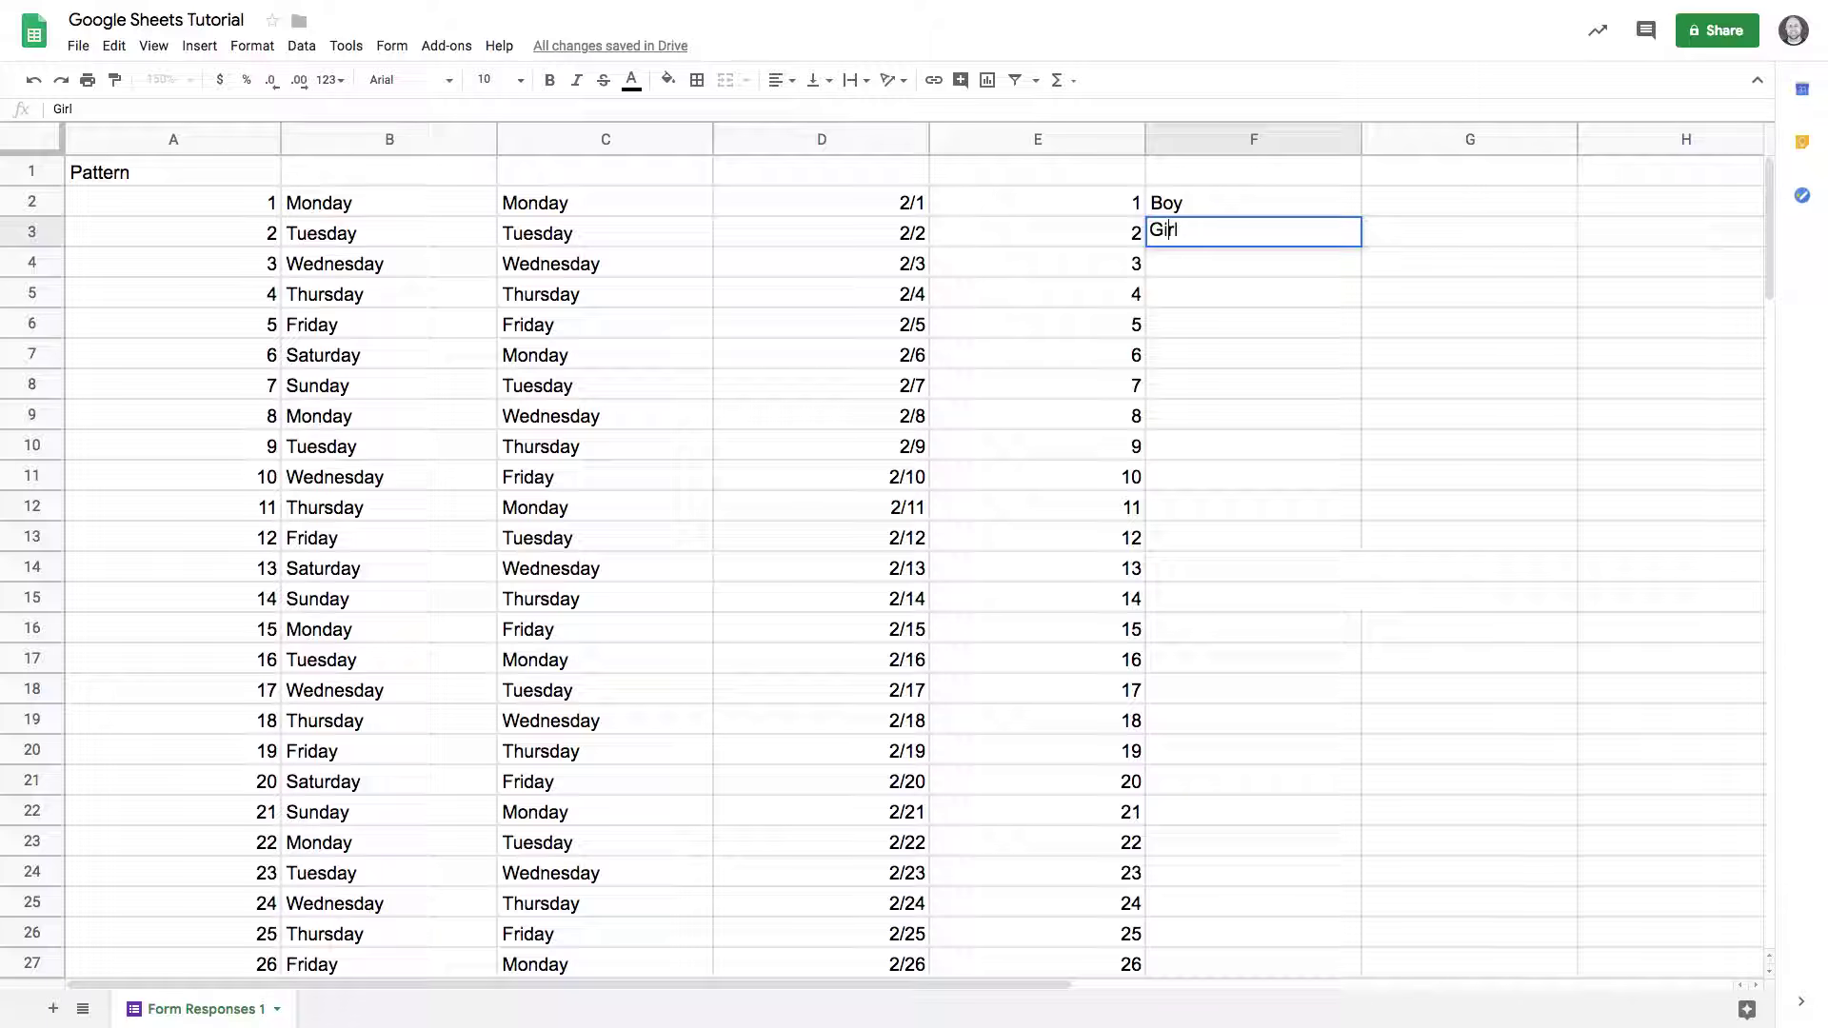
drag(1199, 204, 1212, 232)
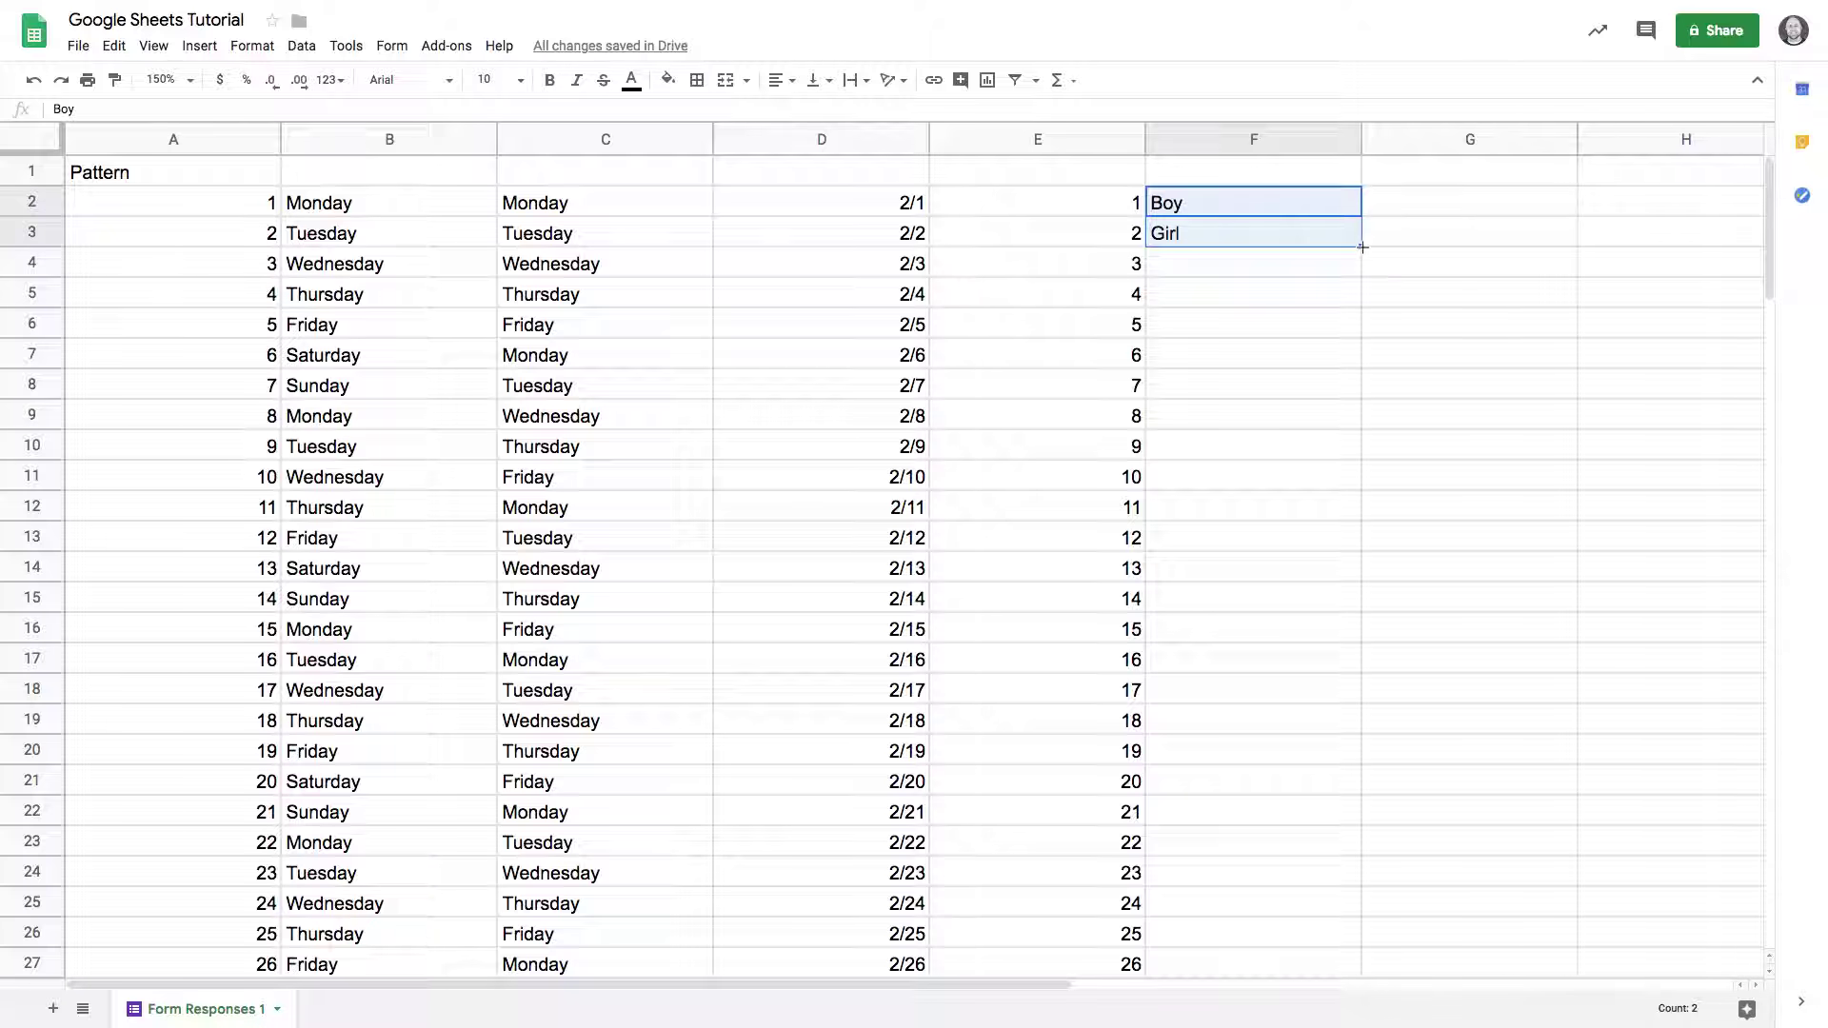
double_click(1361, 247)
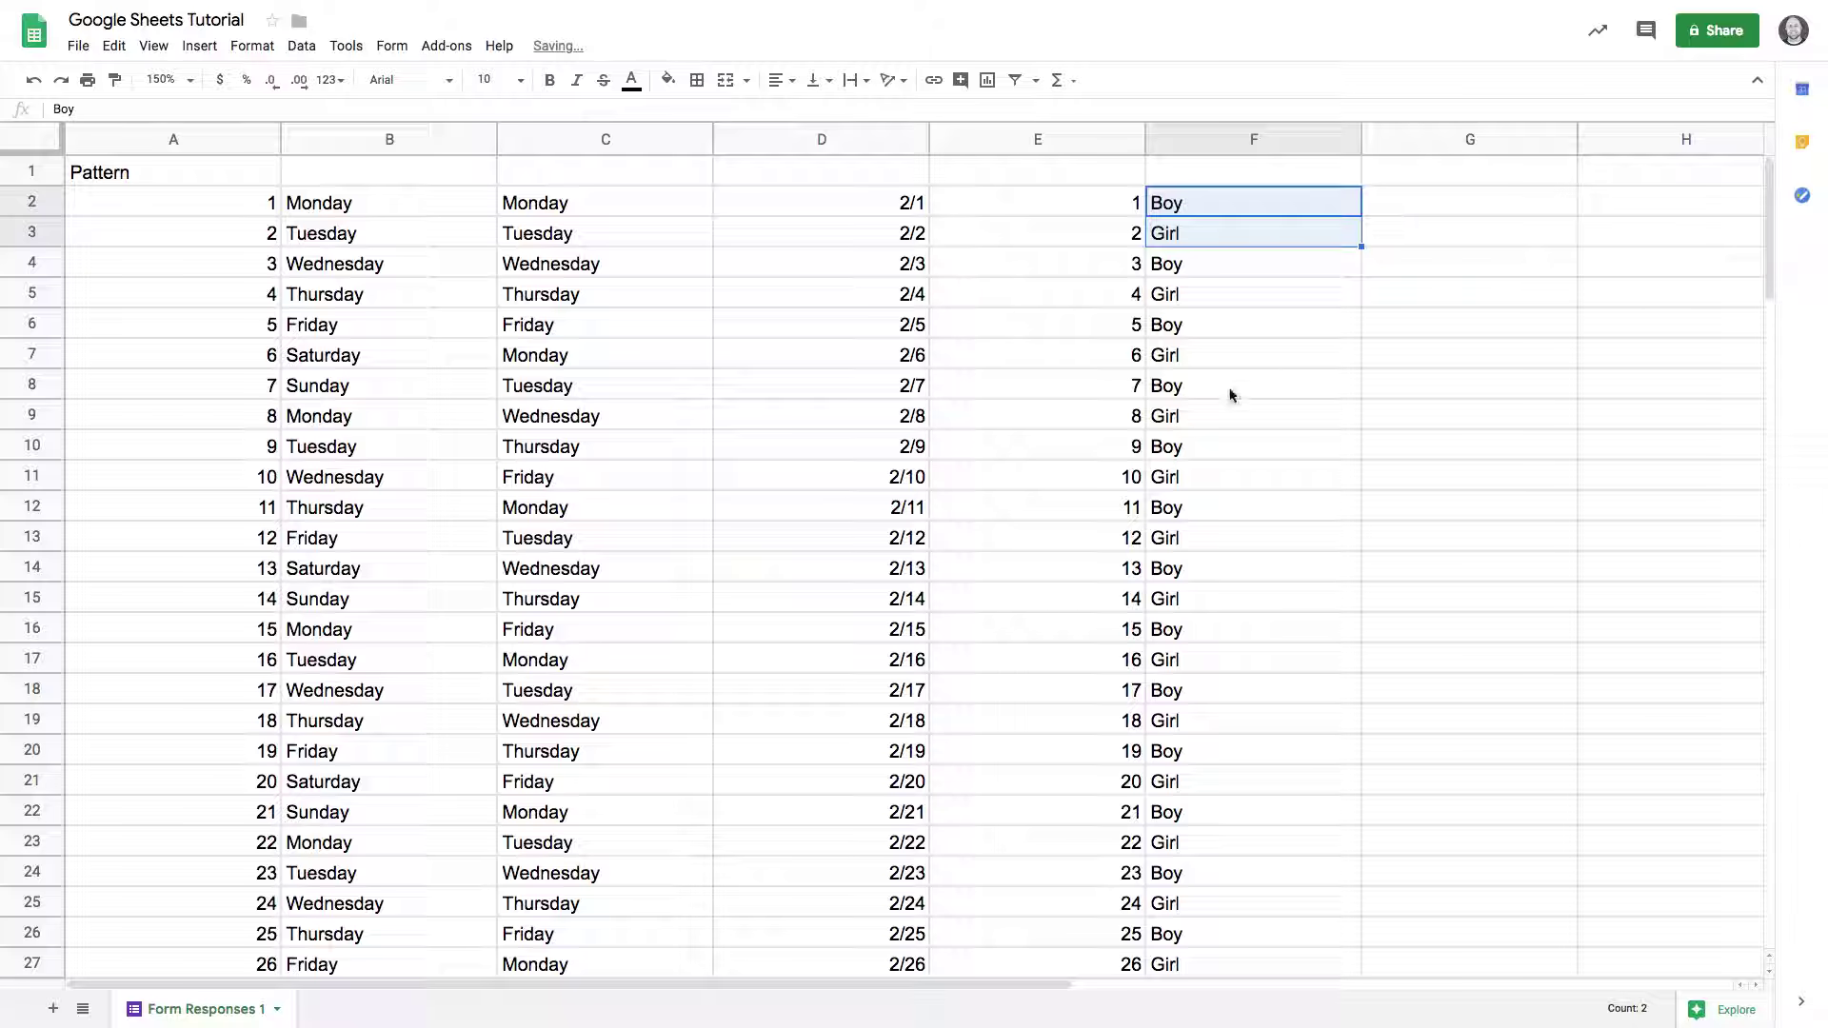